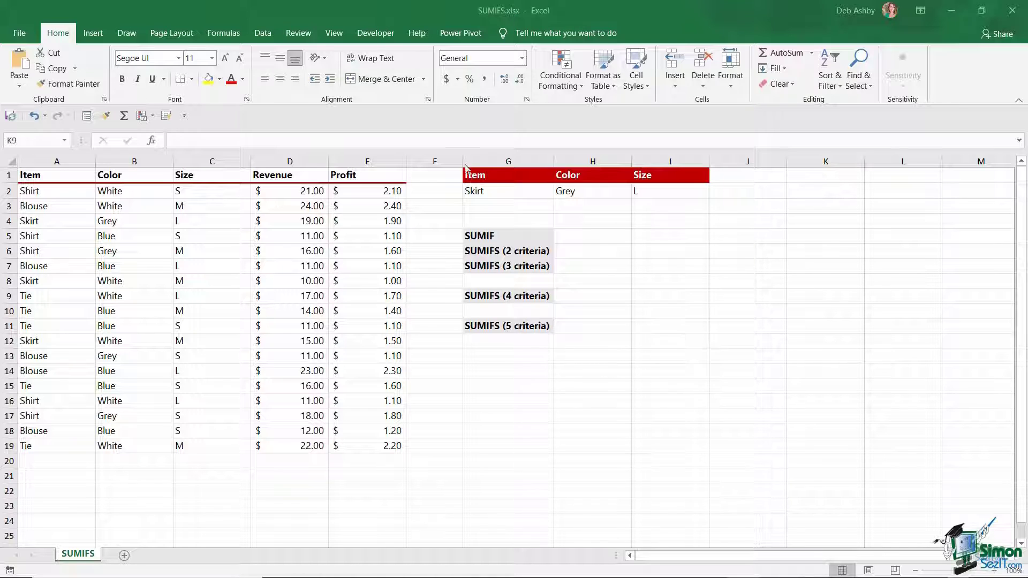
# Step: Find SUMIFS among the math and trigonometry functions and read its description without inserting it
pyautogui.click(224, 34)
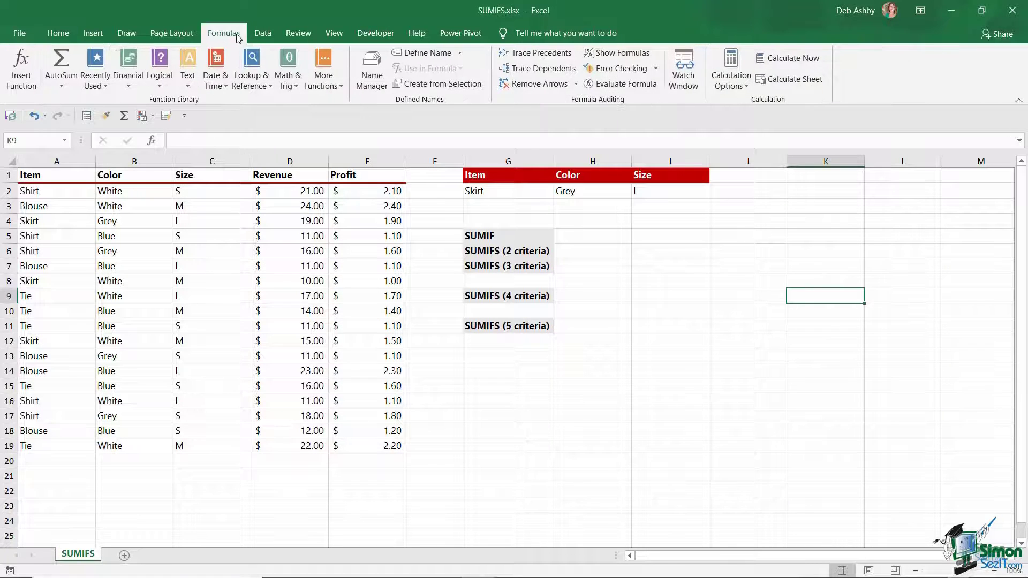
pyautogui.click(287, 74)
pyautogui.moveTo(374, 124); pyautogui.dragTo(370, 350)
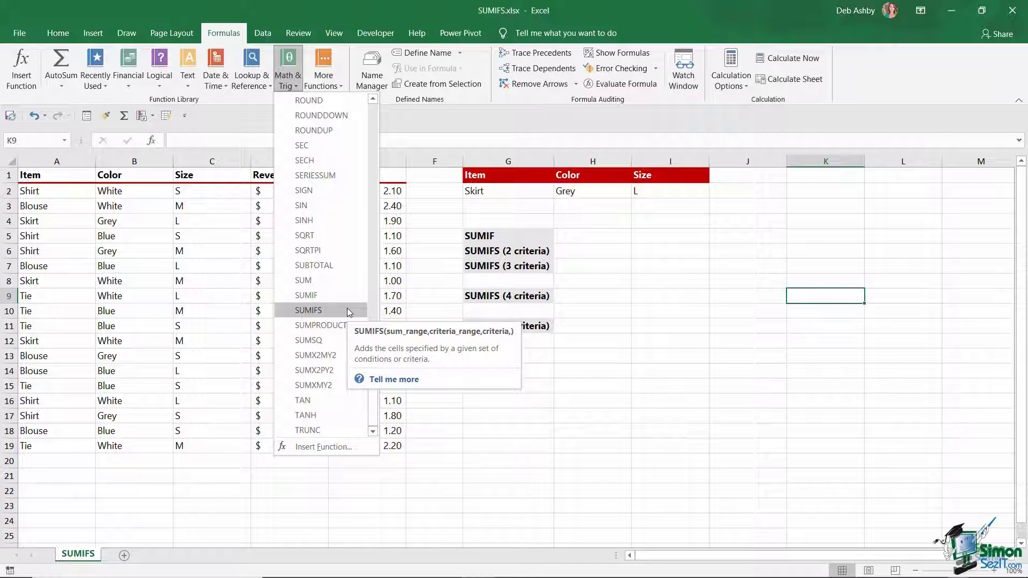
pyautogui.click(615, 299)
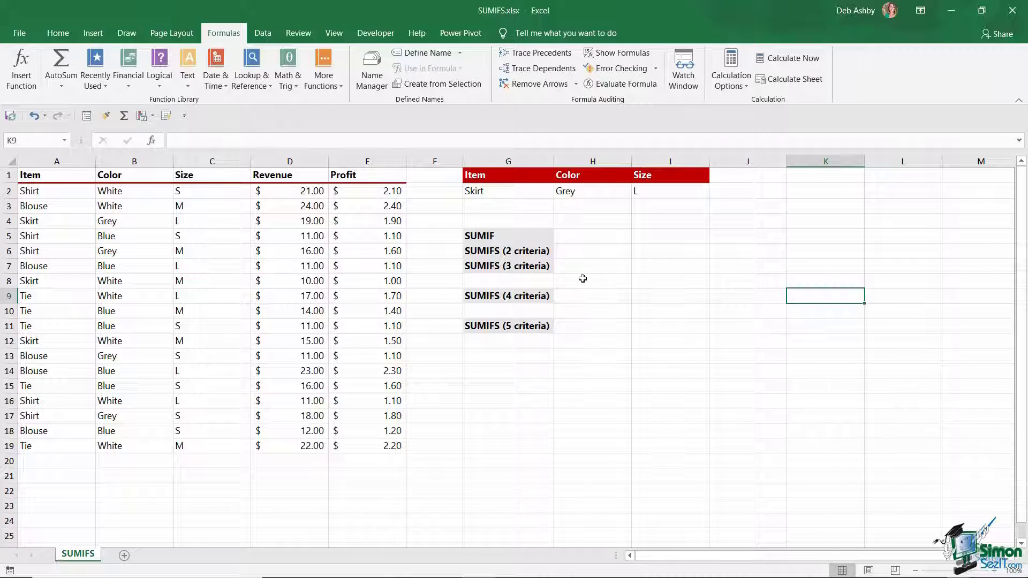
# Step: Review the sales table's Item, Color, Size, Revenue and Profit columns
pyautogui.click(590, 237)
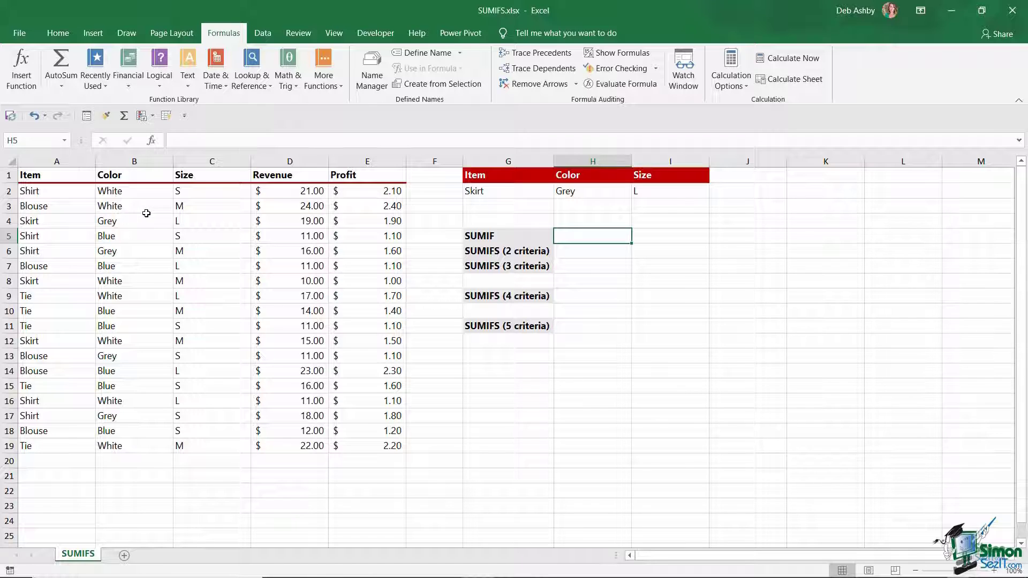
pyautogui.moveTo(59, 190); pyautogui.dragTo(43, 343)
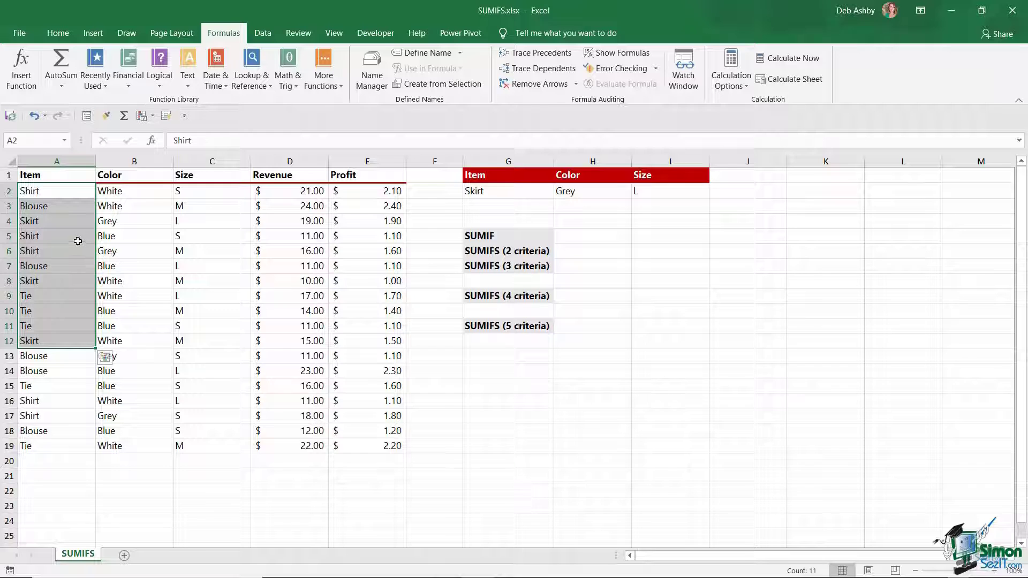
pyautogui.click(142, 193)
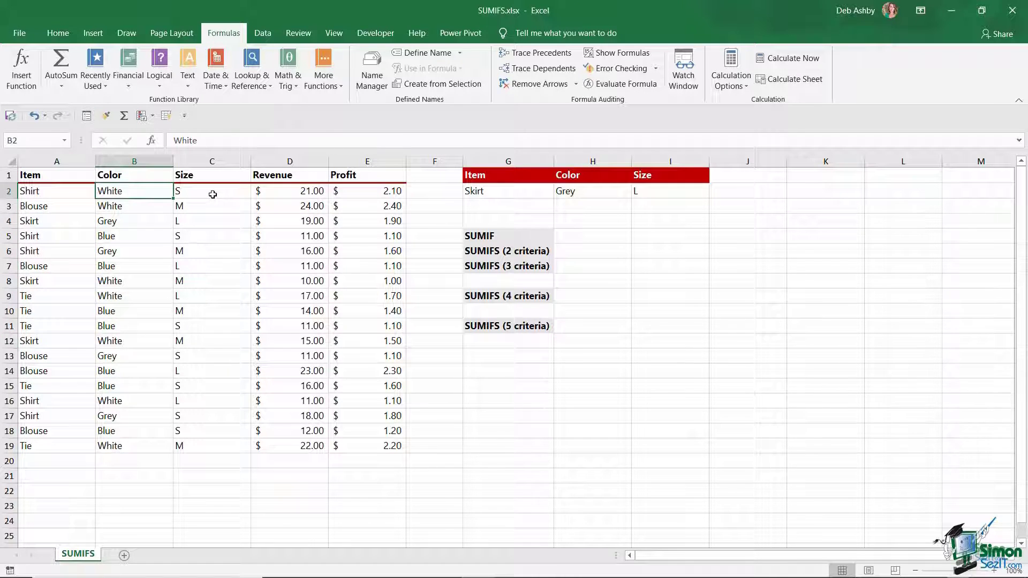
pyautogui.click(214, 194)
pyautogui.click(295, 191)
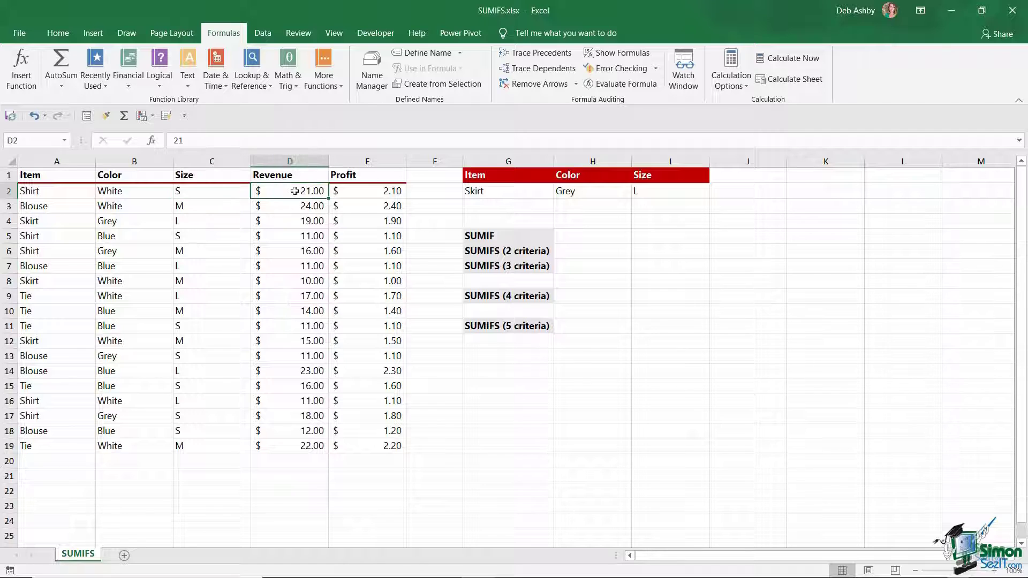
pyautogui.click(382, 194)
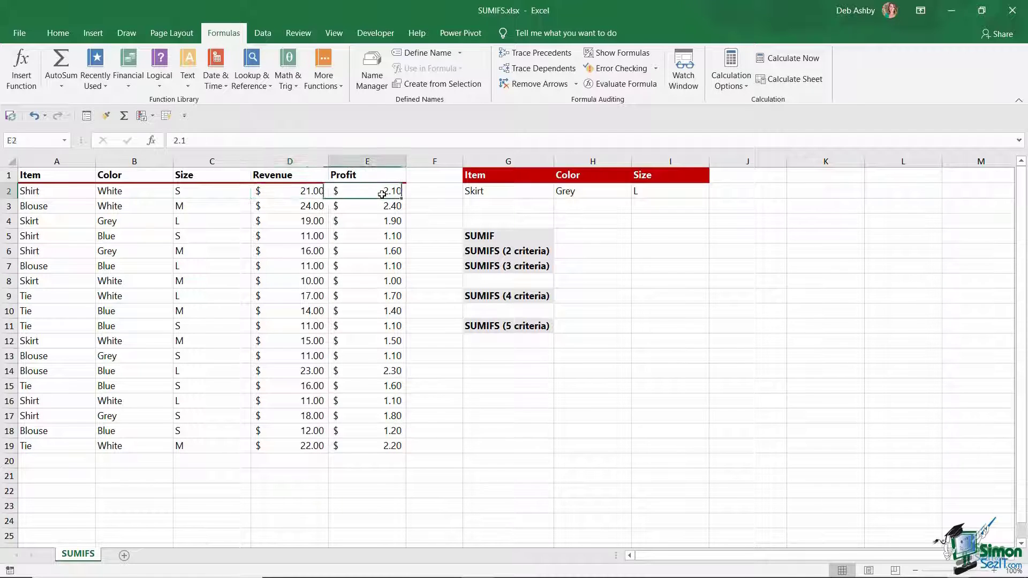
# Step: Examine the Item, Color and Size criteria in G2:I2, the Item choices, and the result cells beside the SUMIFS labels
pyautogui.click(506, 191)
pyautogui.click(561, 192)
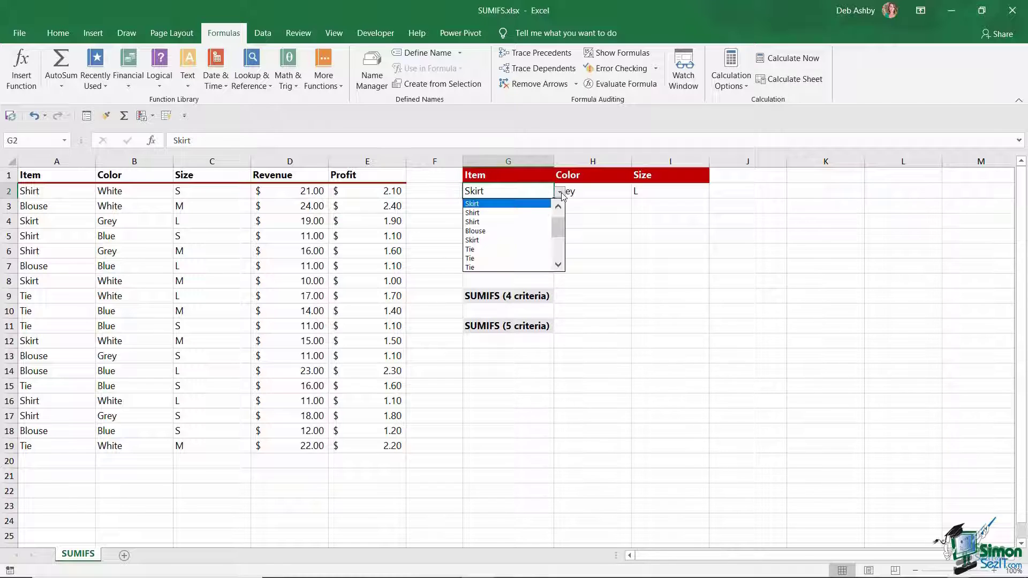
pyautogui.click(491, 200)
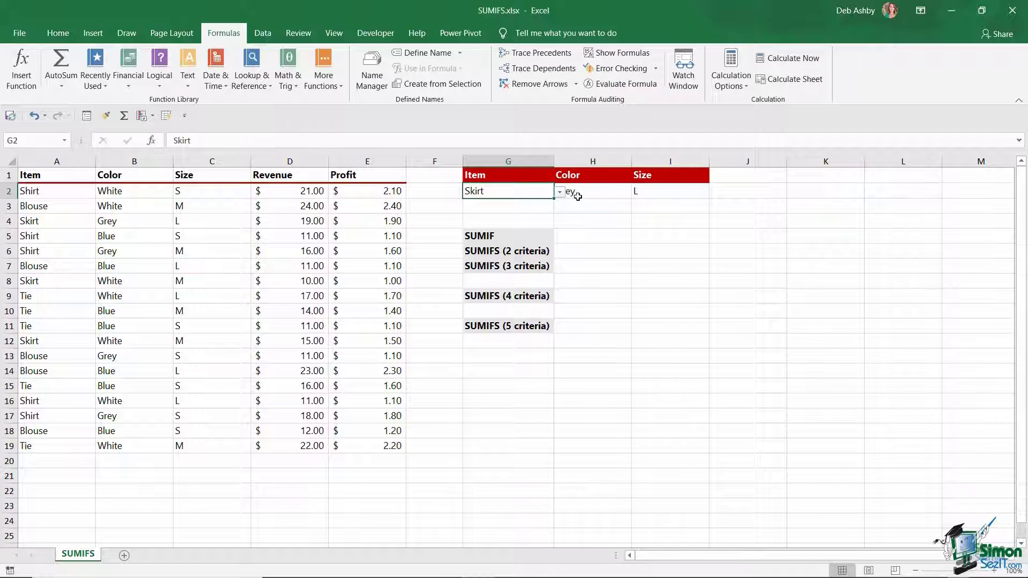
pyautogui.click(593, 194)
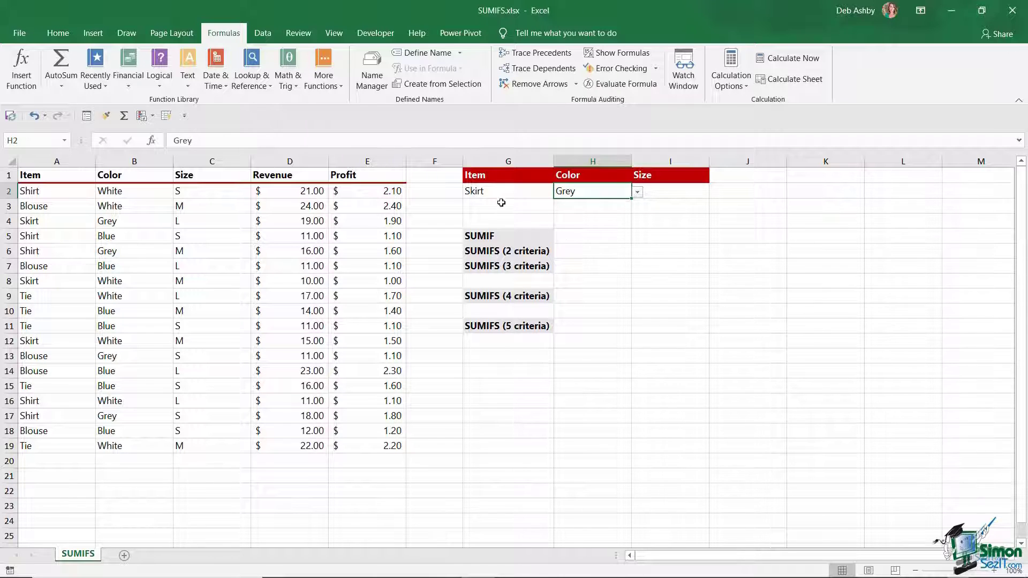
pyautogui.moveTo(500, 190); pyautogui.dragTo(677, 195)
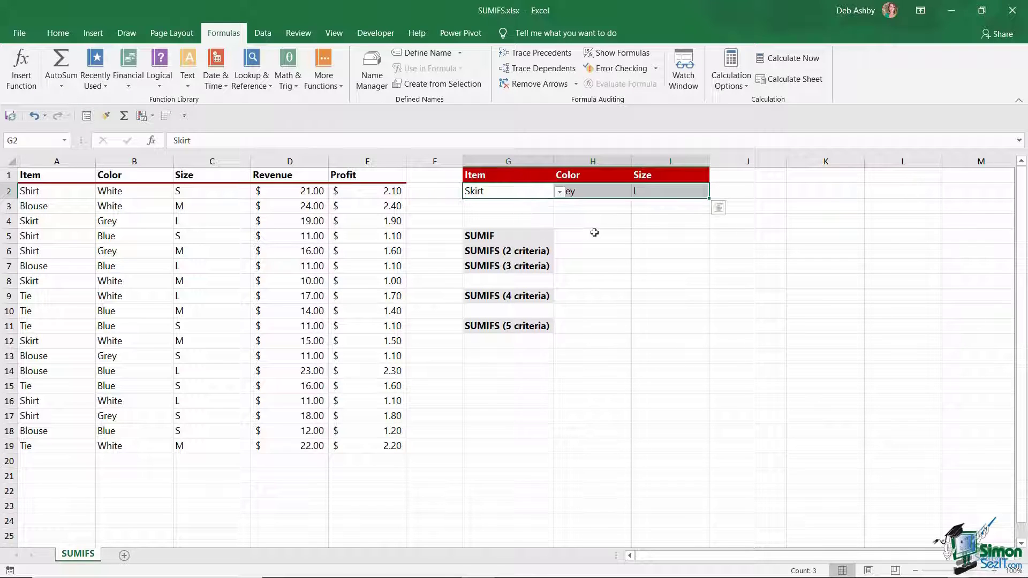
pyautogui.click(590, 251)
pyautogui.click(587, 267)
pyautogui.click(584, 295)
pyautogui.click(580, 325)
# Step: Enter =SUMIF(A2:A19,G2,D2:D19) in H5 to total revenue for the item chosen in G2
pyautogui.click(592, 236)
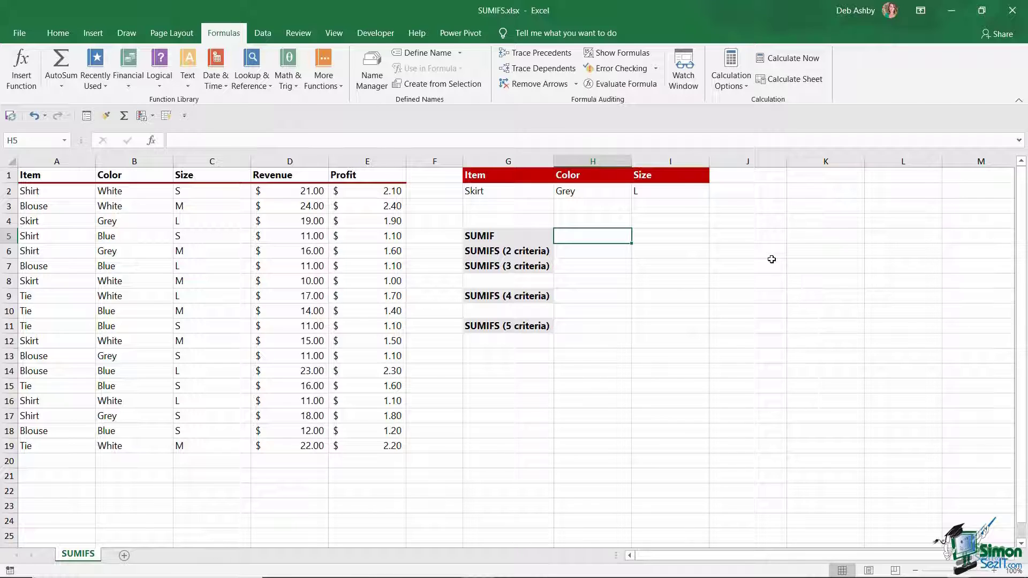
pyautogui.write('=')
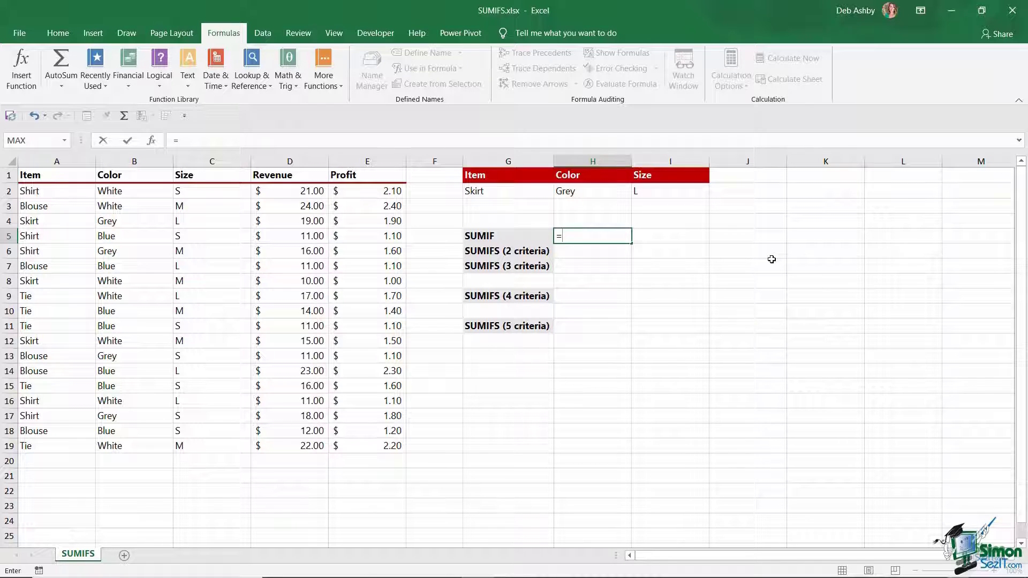
pyautogui.write('SUMIF(')
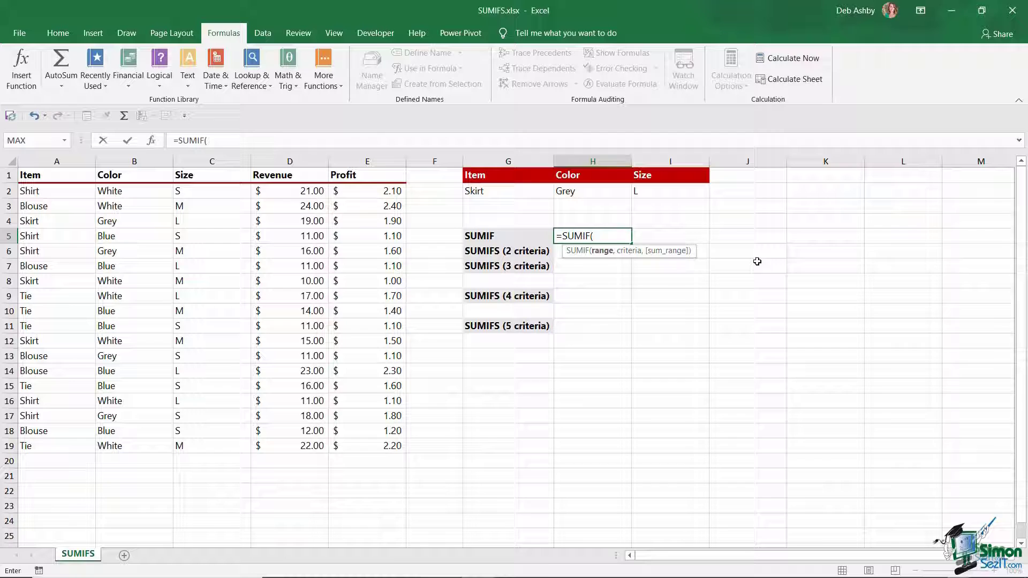
pyautogui.moveTo(66, 190); pyautogui.dragTo(64, 447)
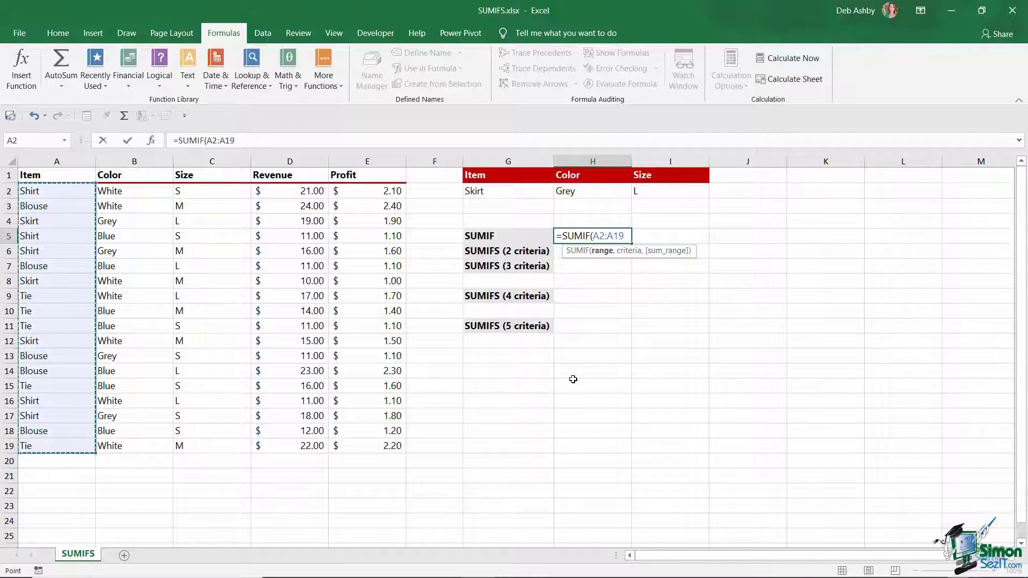
pyautogui.write(',')
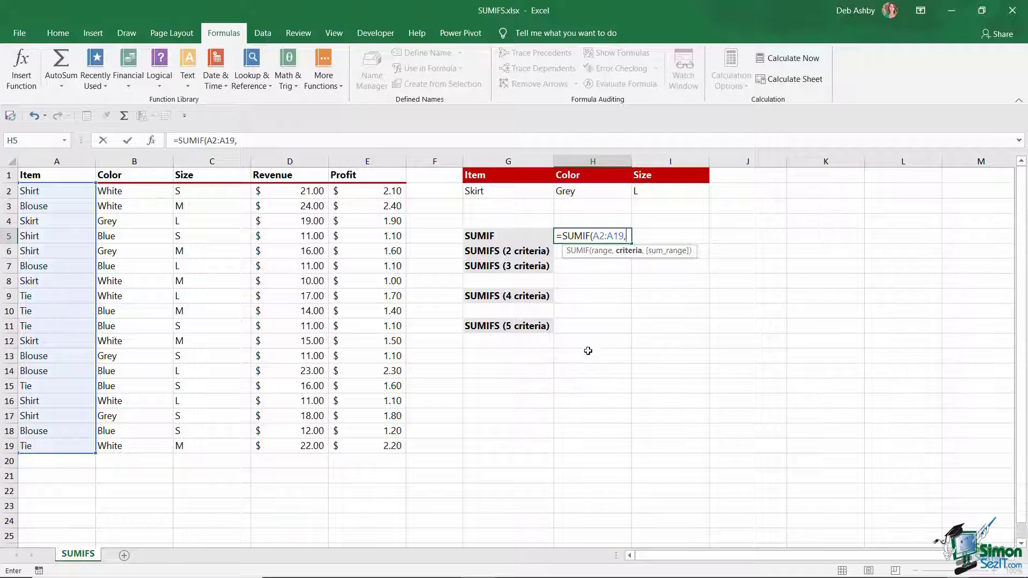
pyautogui.click(516, 192)
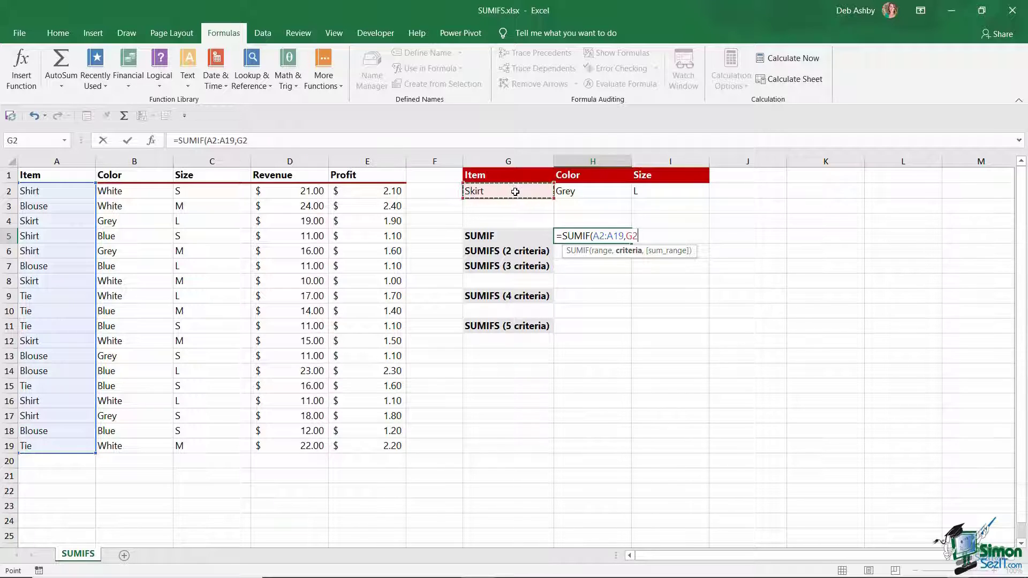
pyautogui.write(',')
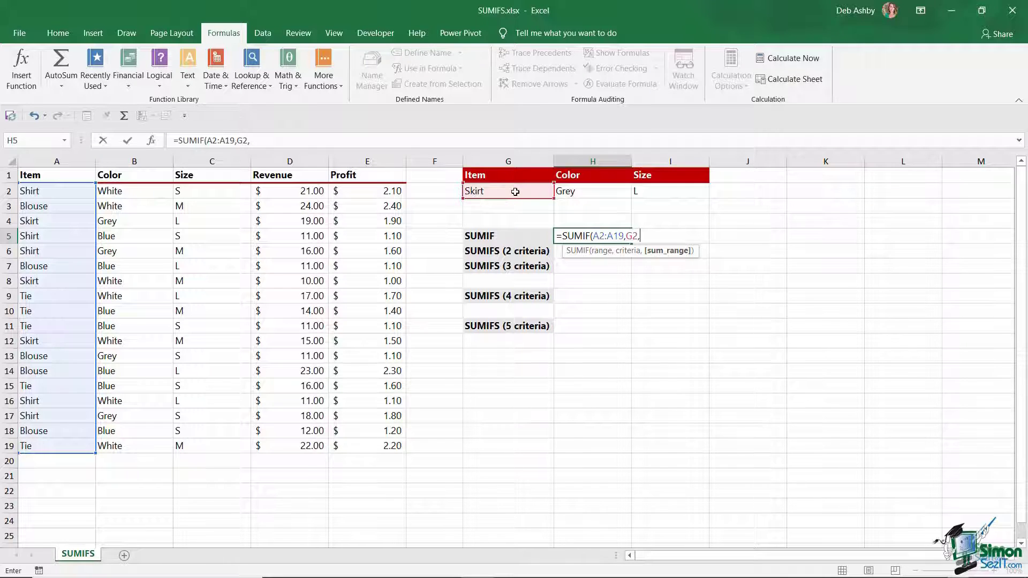
pyautogui.moveTo(303, 191); pyautogui.dragTo(297, 448)
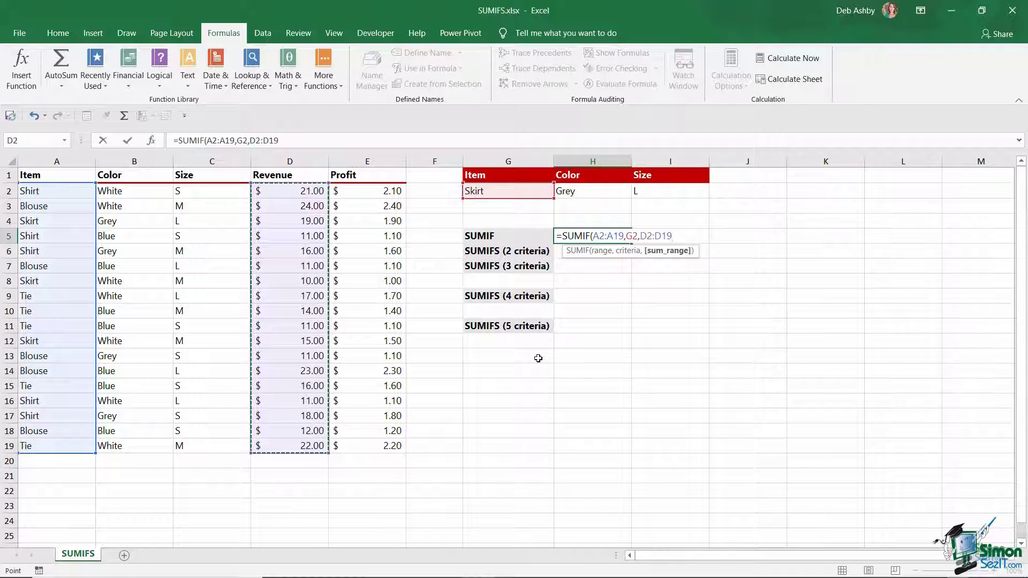
pyautogui.write(')')
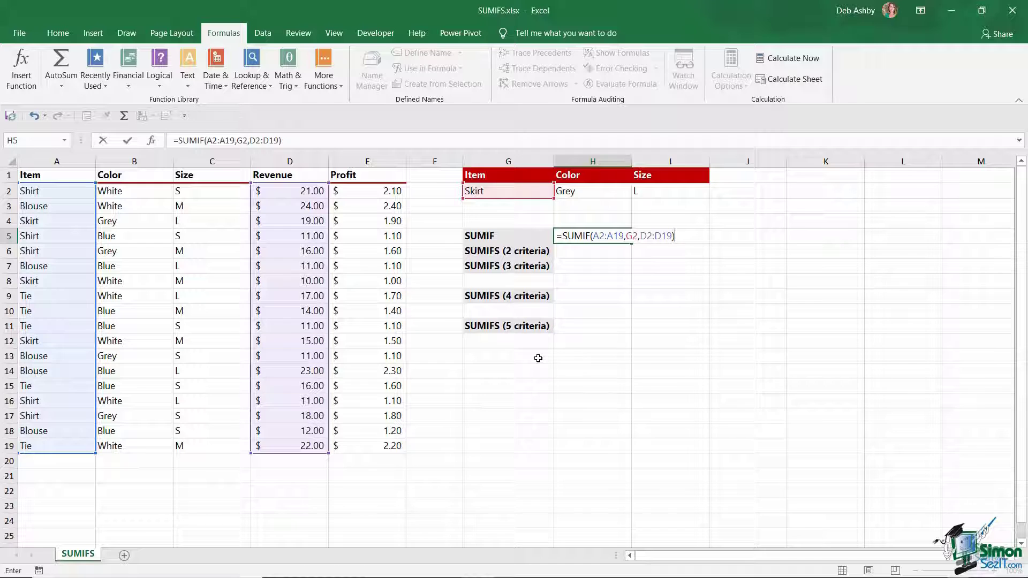
pyautogui.press('Return')
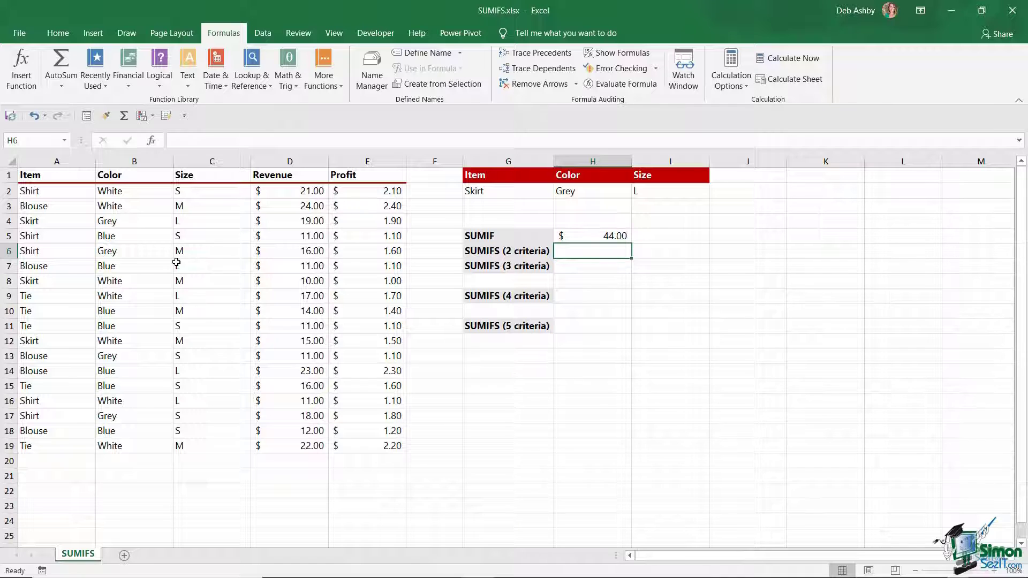
# Step: Check the SUMIF result in H5 against the Skirt rows 4, 8 and 12, selected together from Item through Revenue
pyautogui.moveTo(25, 222); pyautogui.dragTo(293, 223)
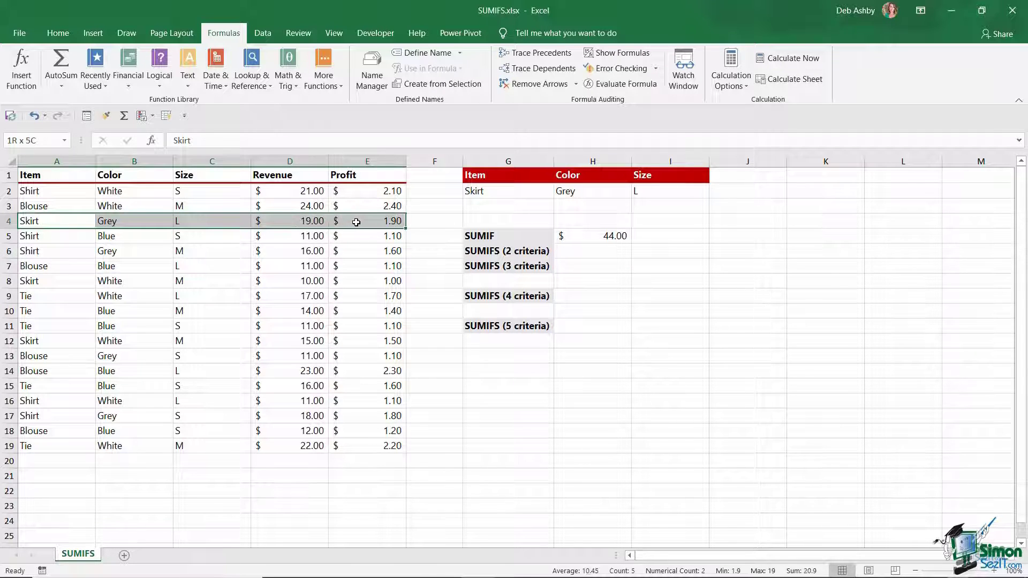
pyautogui.moveTo(32, 281); pyautogui.dragTo(287, 281)
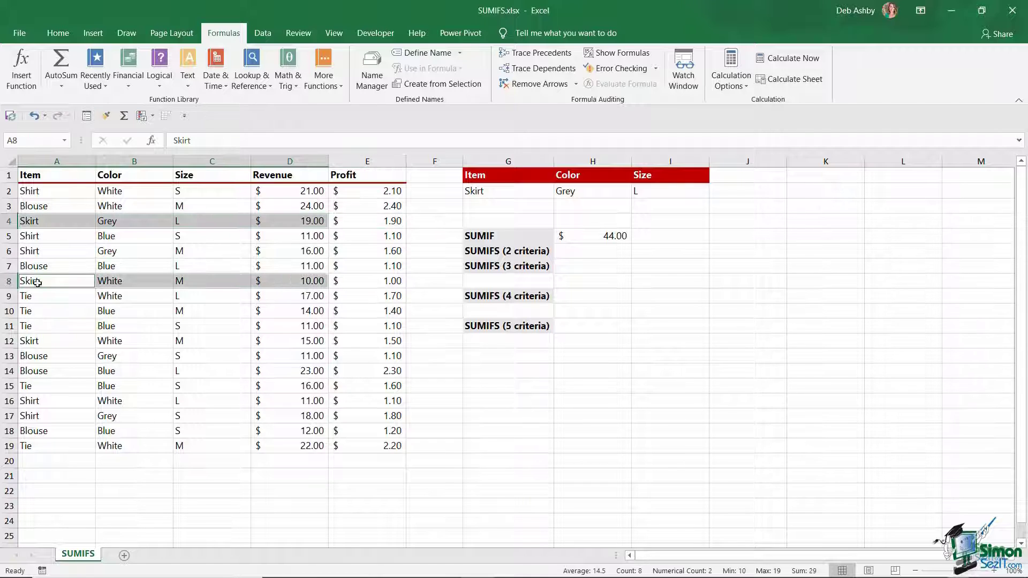
pyautogui.keyDown('ctrl'); pyautogui.click(27, 341); pyautogui.keyUp('ctrl')
pyautogui.moveTo(110, 341); pyautogui.dragTo(279, 341)
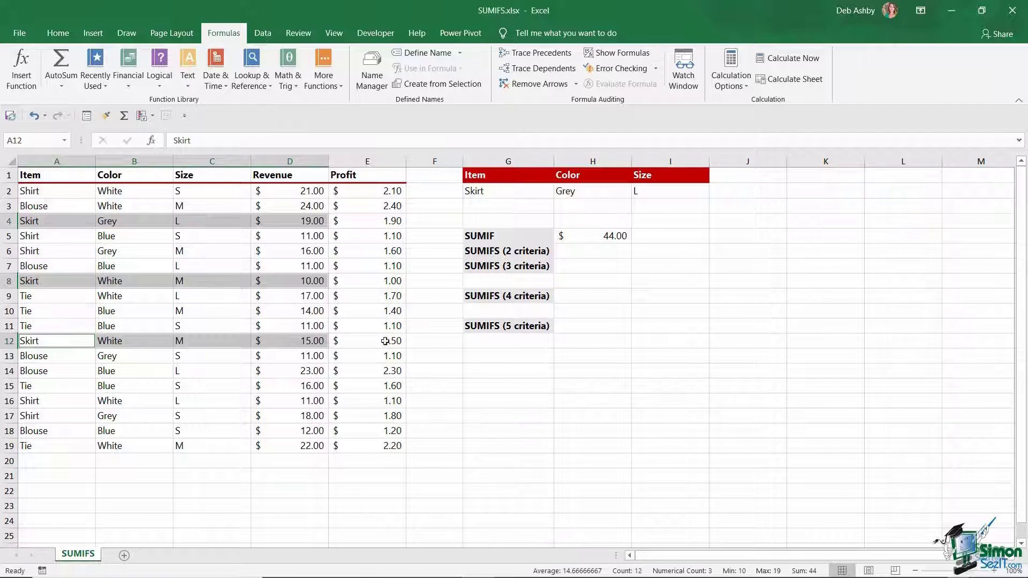
pyautogui.click(609, 238)
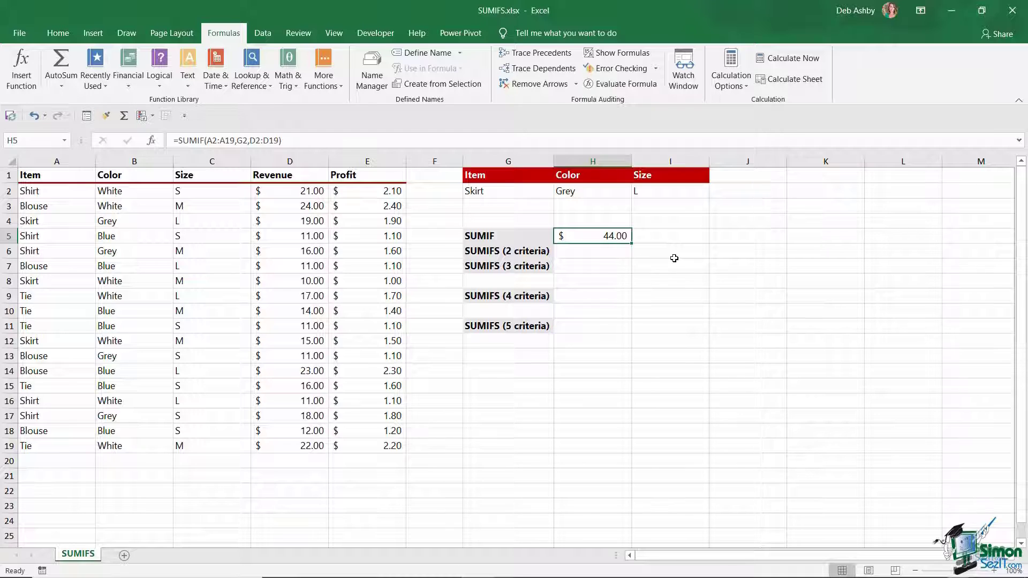
# Step: Enter =SUMIFS(D2:D19,A2:A19,G2,B2:B19,H2) in H6 to total revenue for the item in G2 and the color in H2
pyautogui.press('Down')
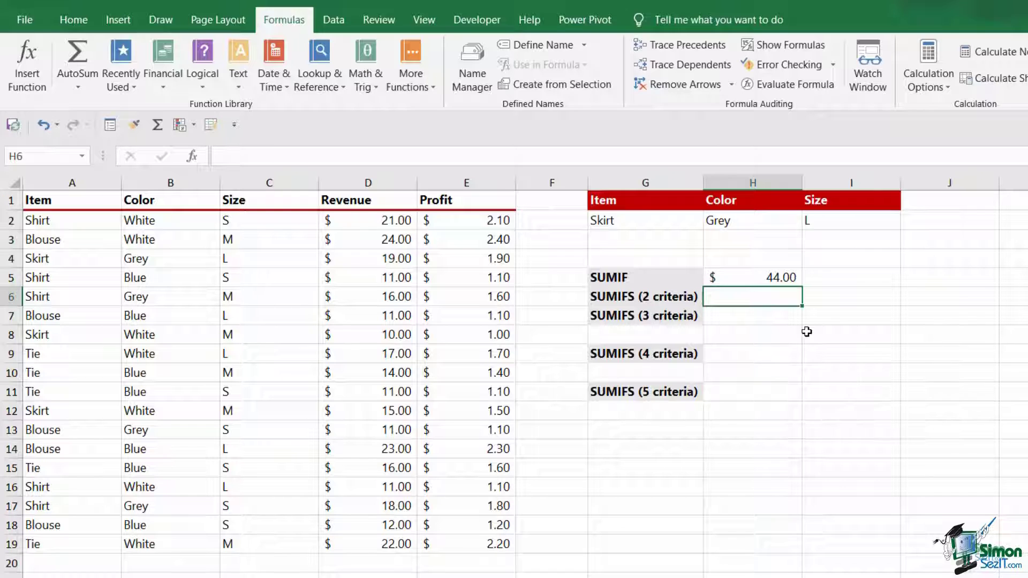
pyautogui.write('=SUMIF')
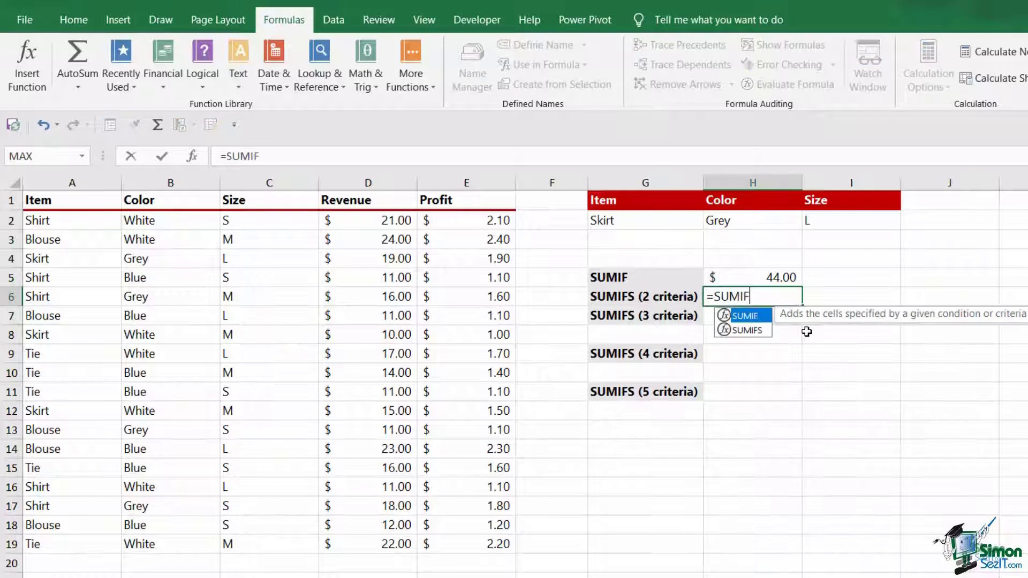
pyautogui.write('S(')
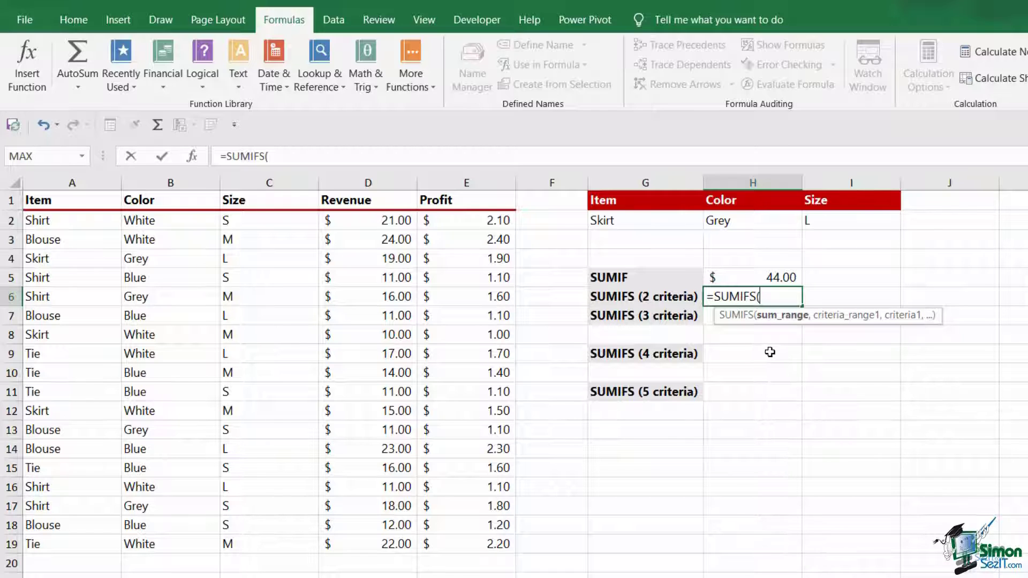
pyautogui.moveTo(376, 221); pyautogui.dragTo(375, 543)
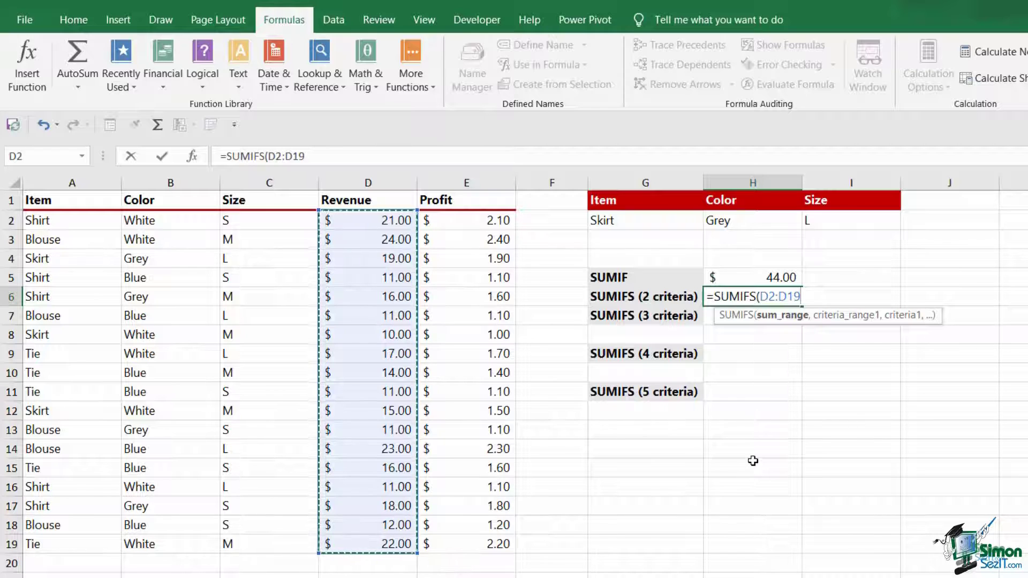
pyautogui.write(',')
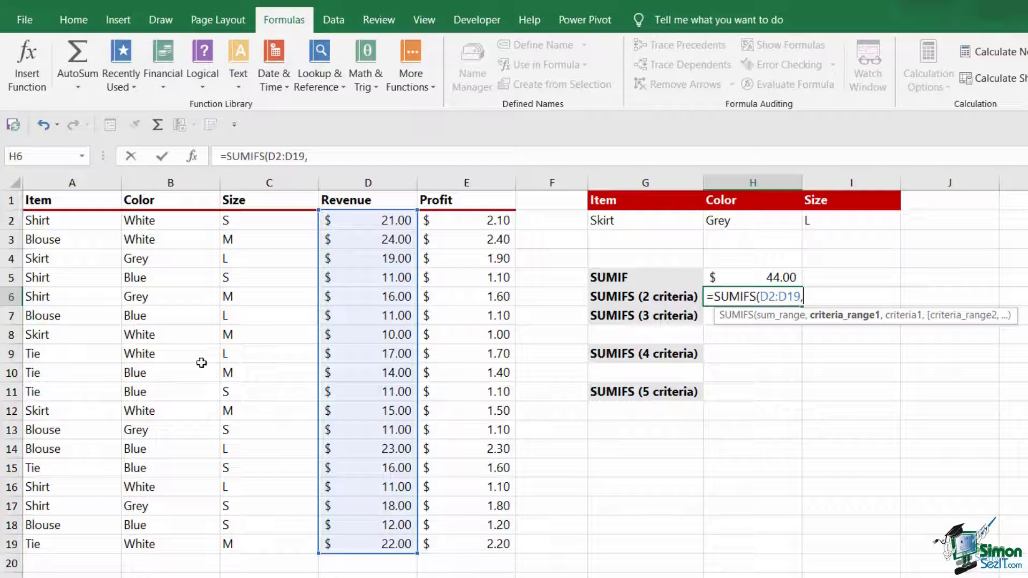
pyautogui.moveTo(84, 224); pyautogui.dragTo(80, 544)
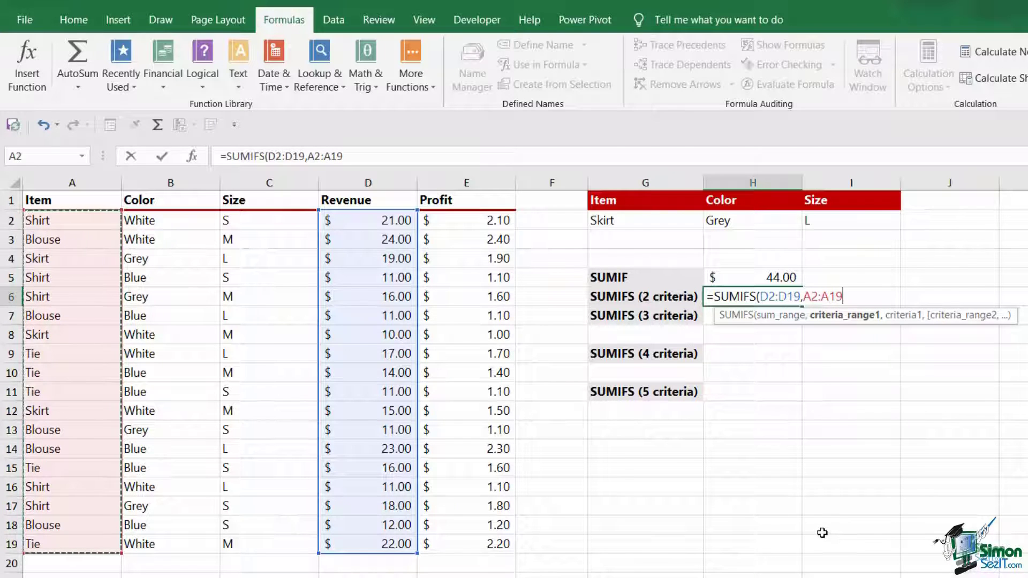
pyautogui.write(',')
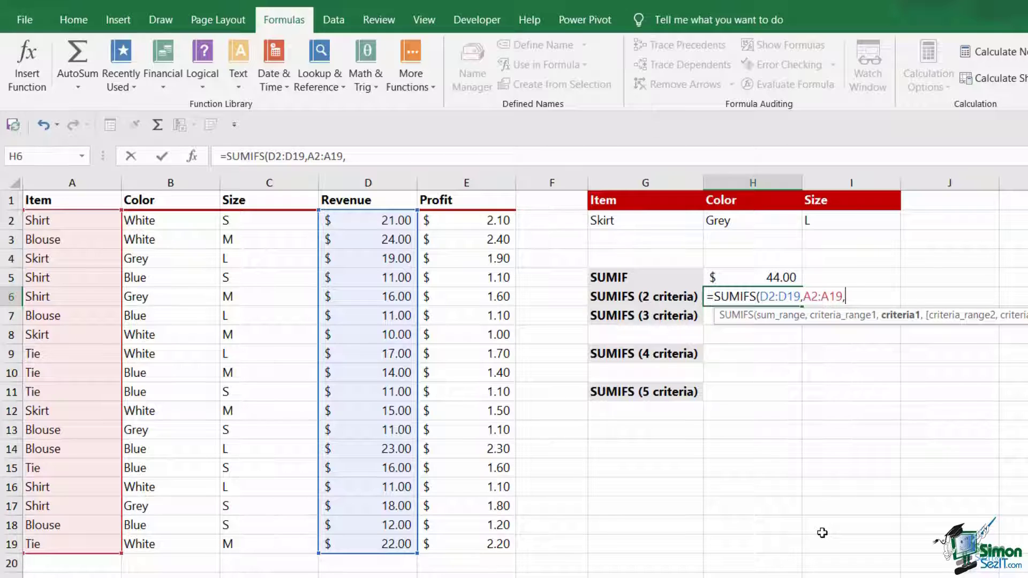
pyautogui.click(651, 222)
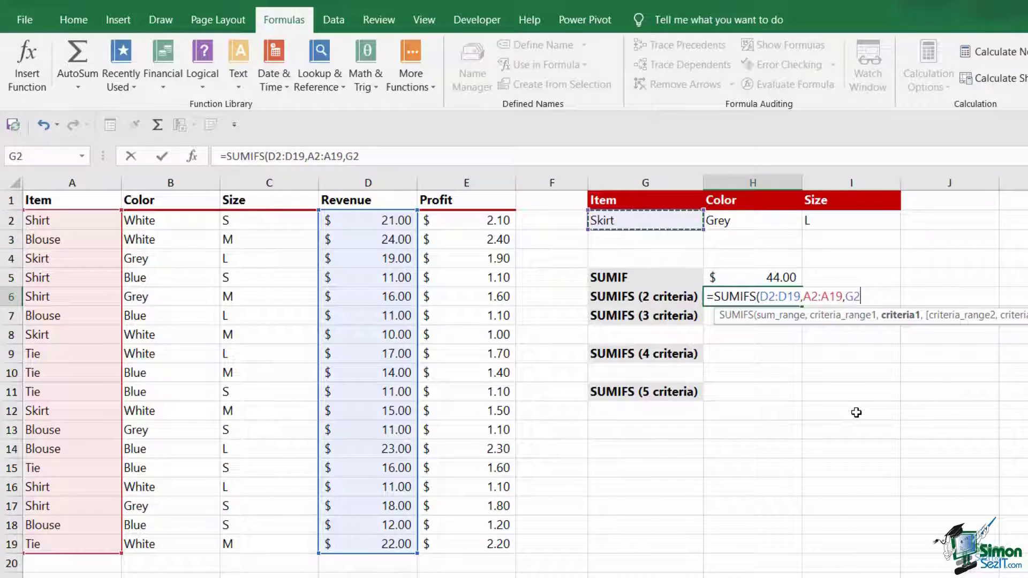
pyautogui.write(',')
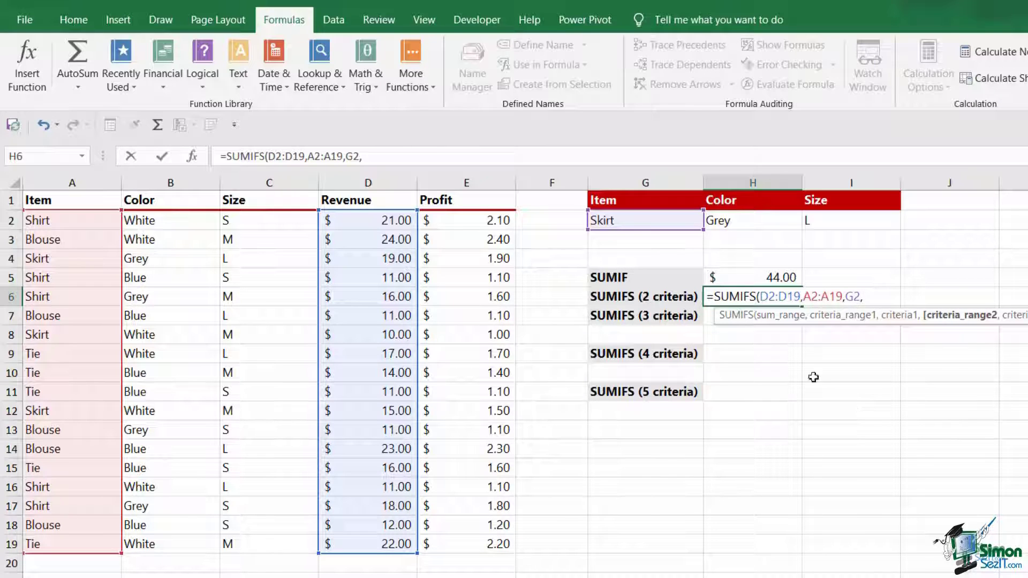
pyautogui.moveTo(167, 220); pyautogui.dragTo(175, 544)
pyautogui.write(',')
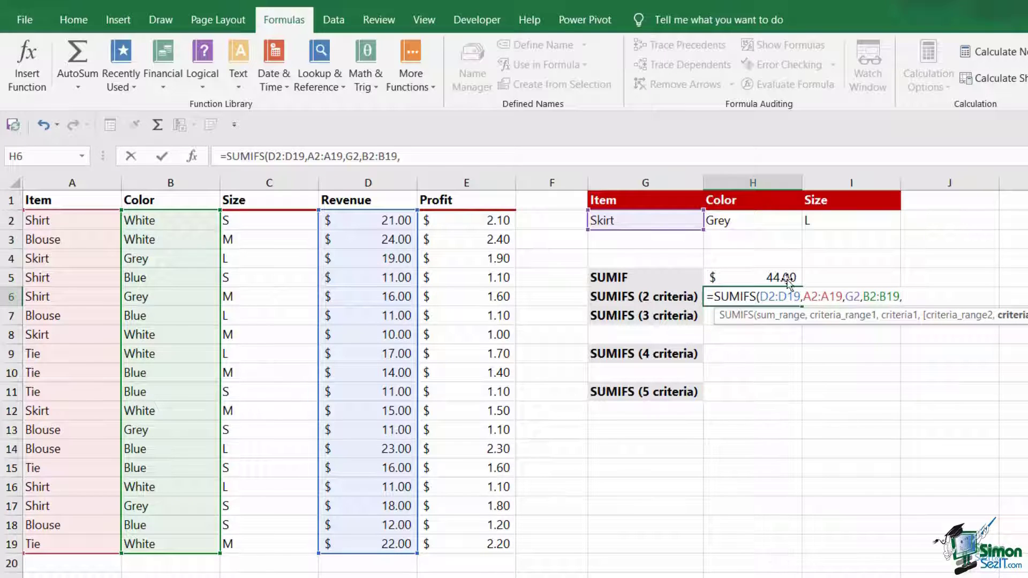
pyautogui.click(759, 224)
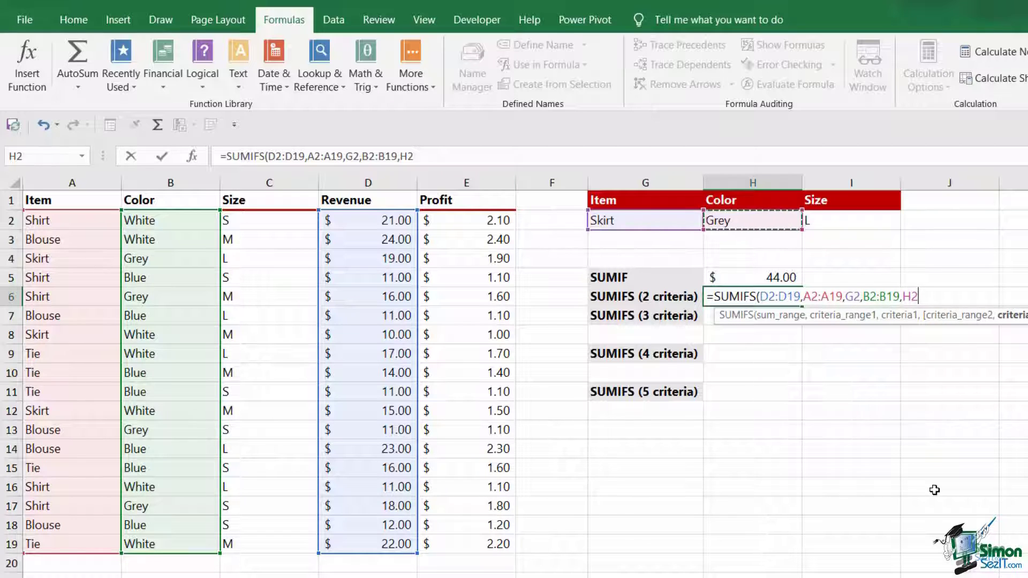
pyautogui.write(')')
pyautogui.press('Return')
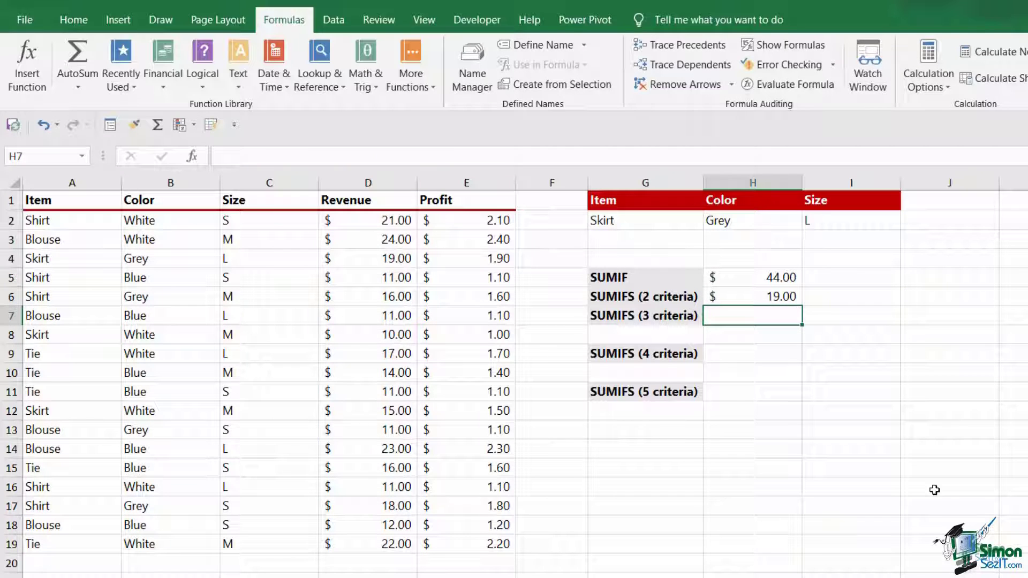
pyautogui.click(760, 298)
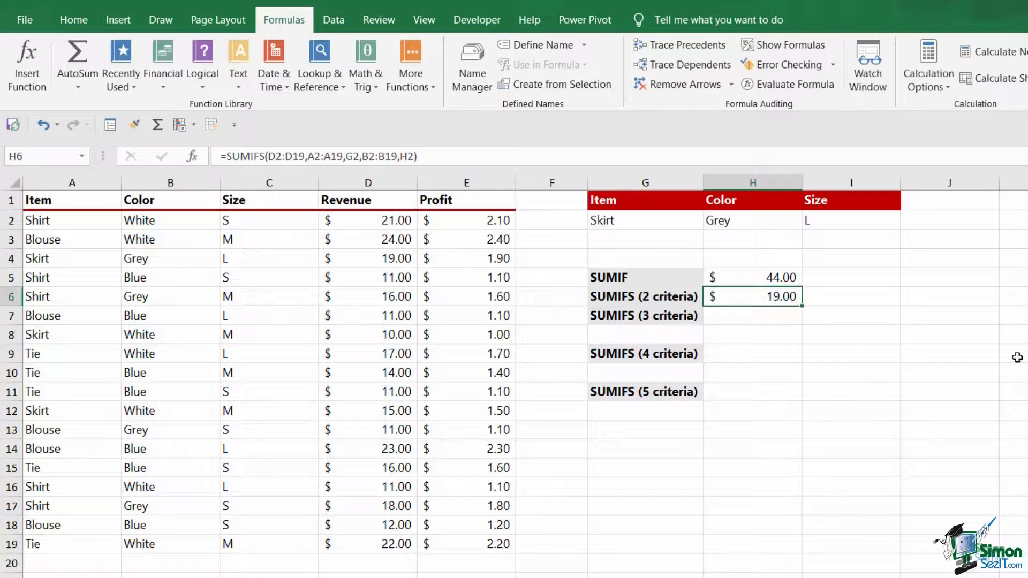
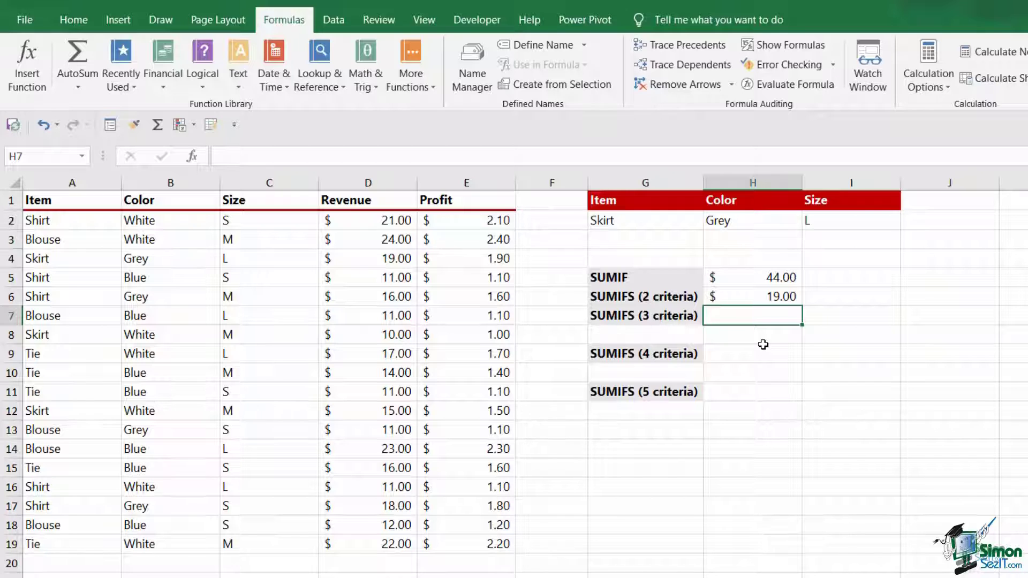
# Step: Enter =SUMIFS(D2:D19,A2:A19,"Blouse",B2:B19,"Blue",C2:C19,"L") in H7 to total revenue for large blue blouses
pyautogui.write('=SUMIFS')
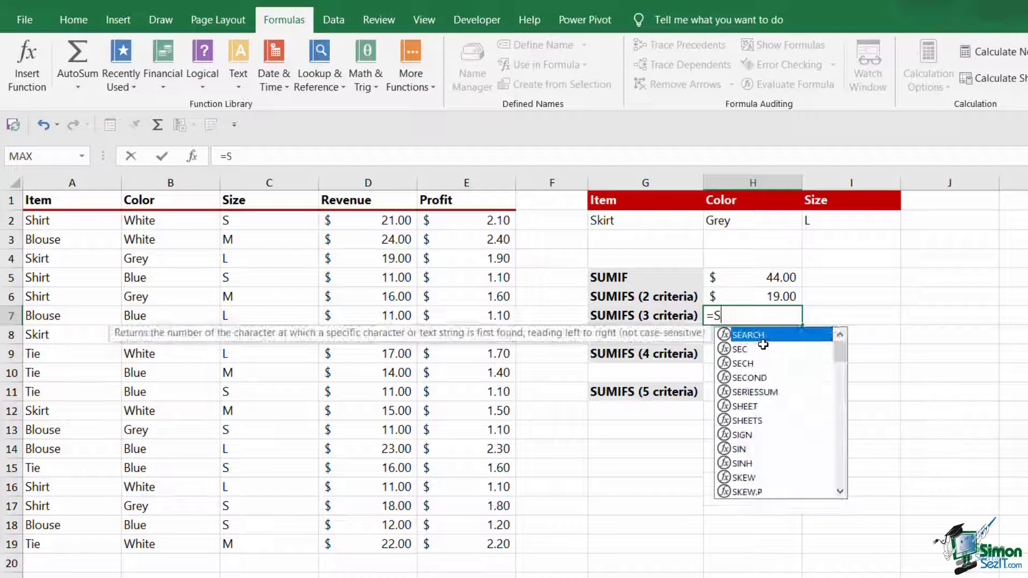
pyautogui.write('(')
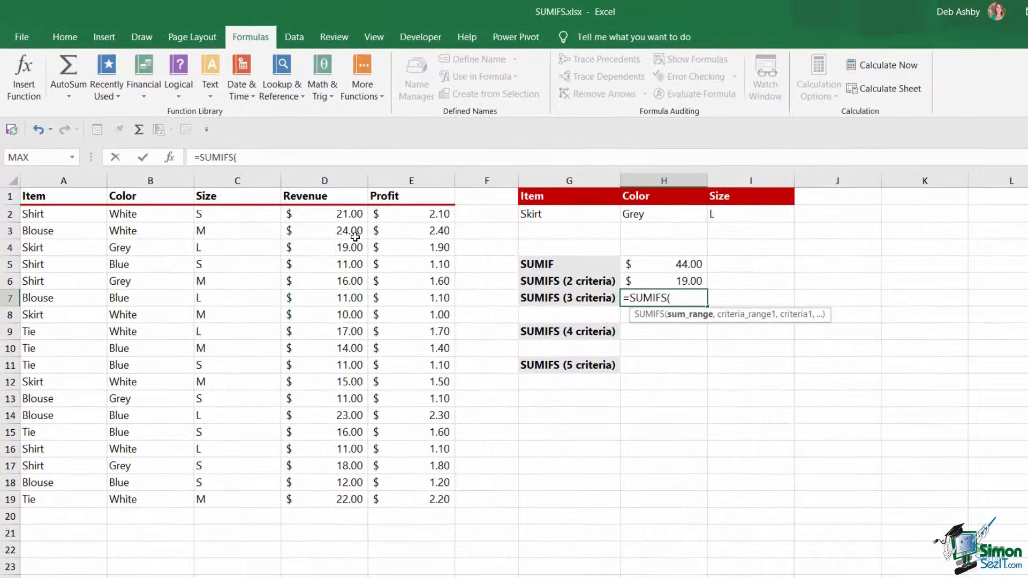
pyautogui.moveTo(330, 213); pyautogui.dragTo(329, 498)
pyautogui.write(',')
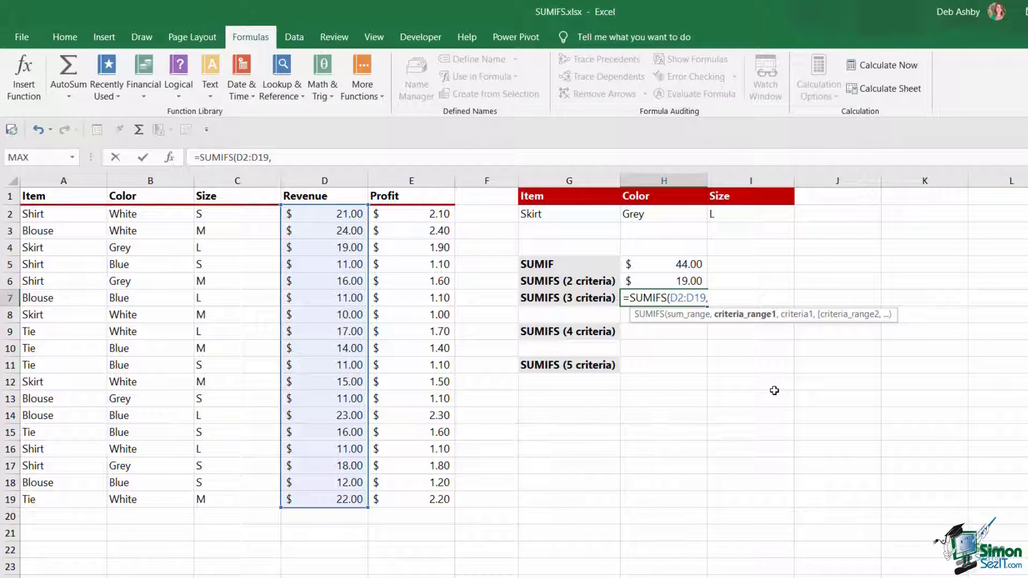
pyautogui.moveTo(73, 214); pyautogui.dragTo(53, 499)
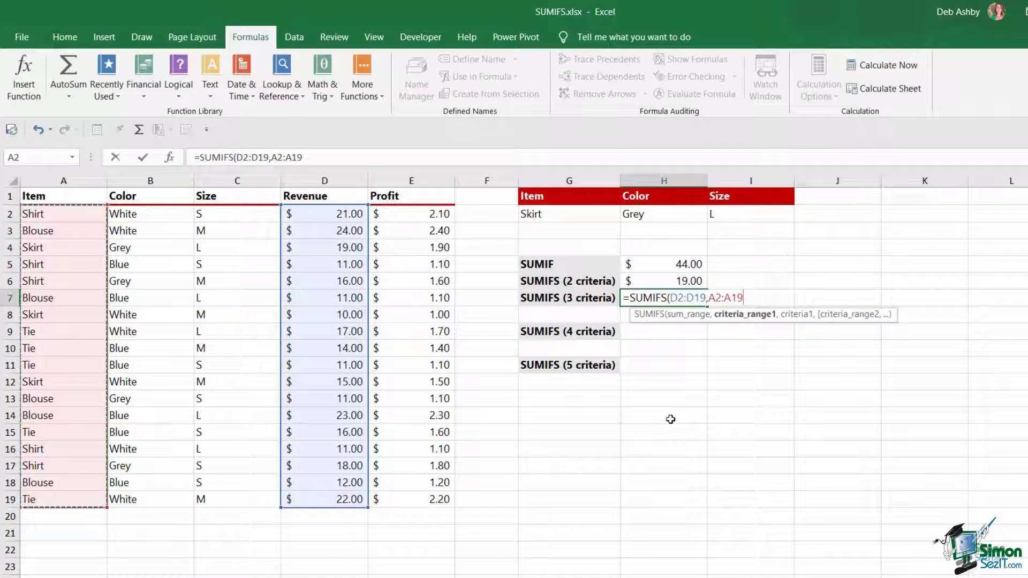
pyautogui.write(',')
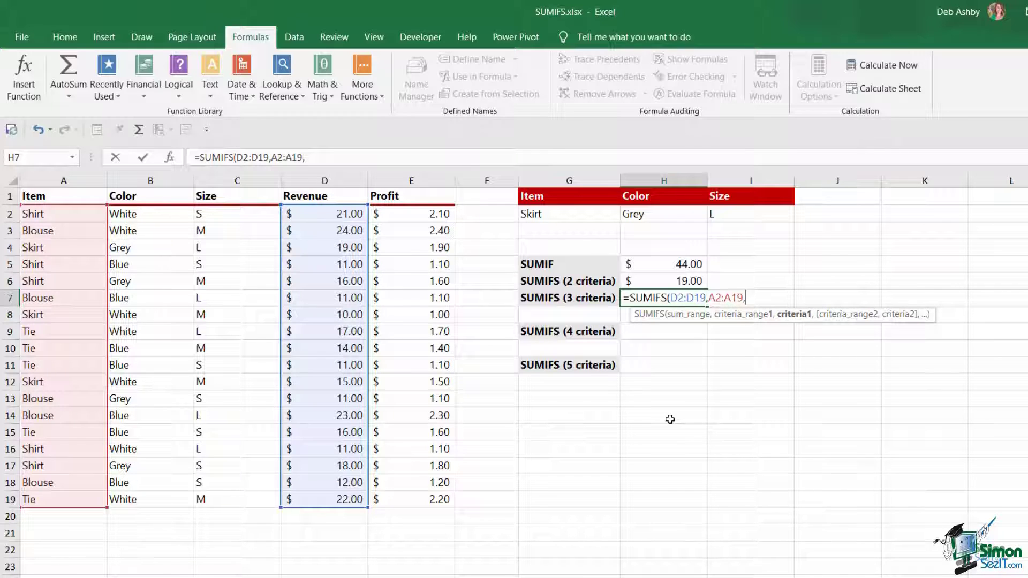
pyautogui.write('"Blouse",')
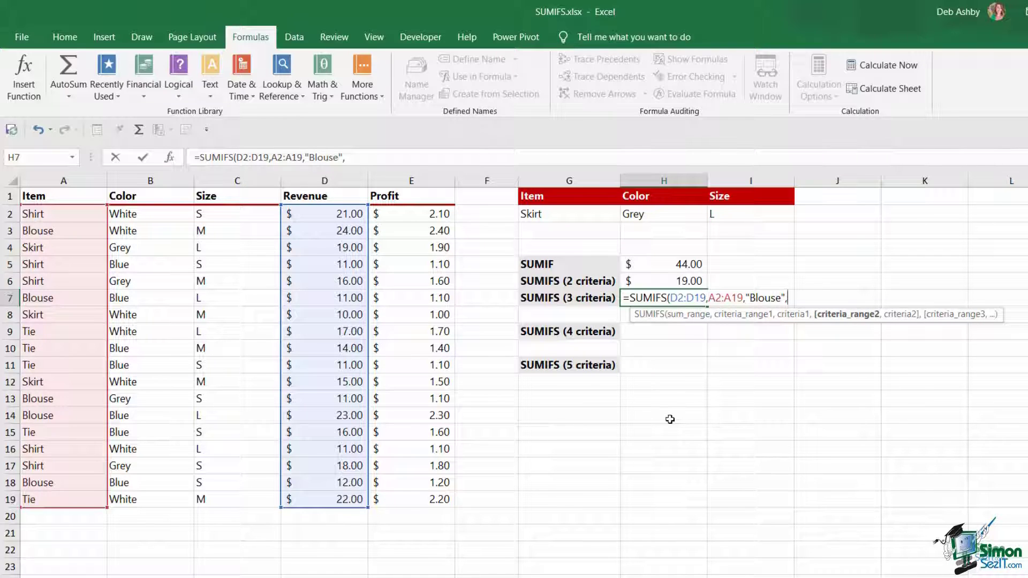
pyautogui.moveTo(158, 213); pyautogui.dragTo(160, 502)
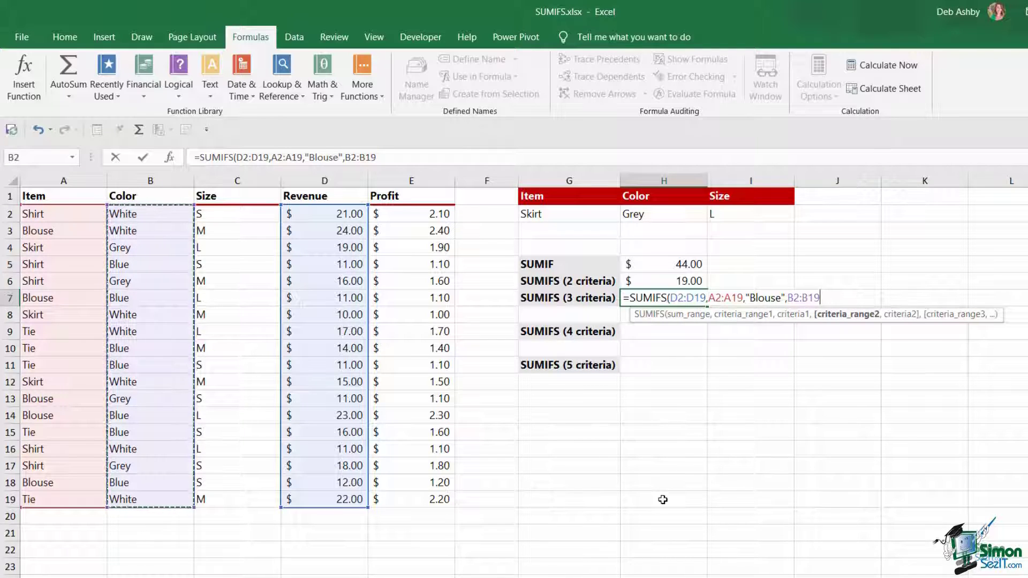
pyautogui.write(',"')
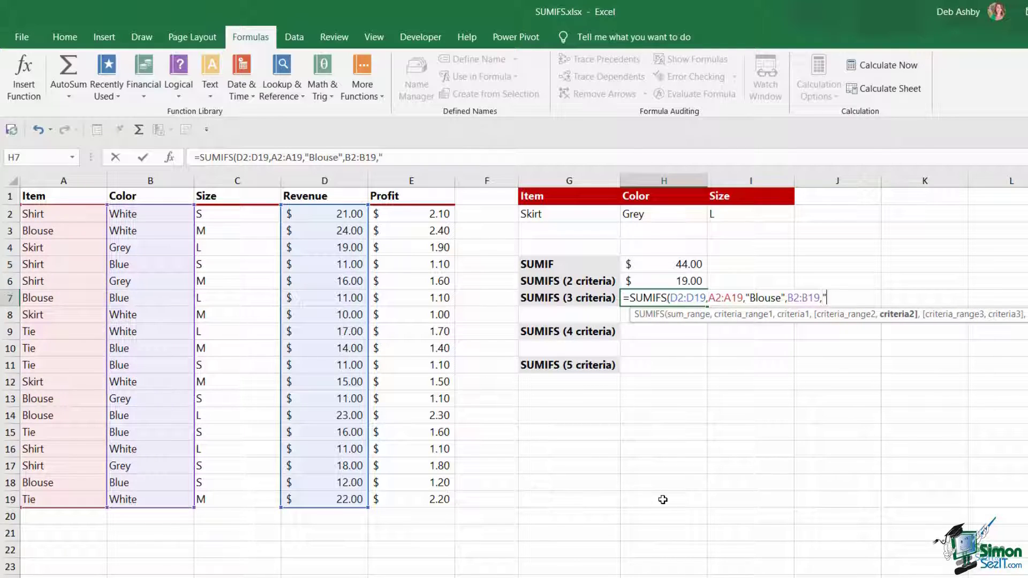
pyautogui.write('Blue",')
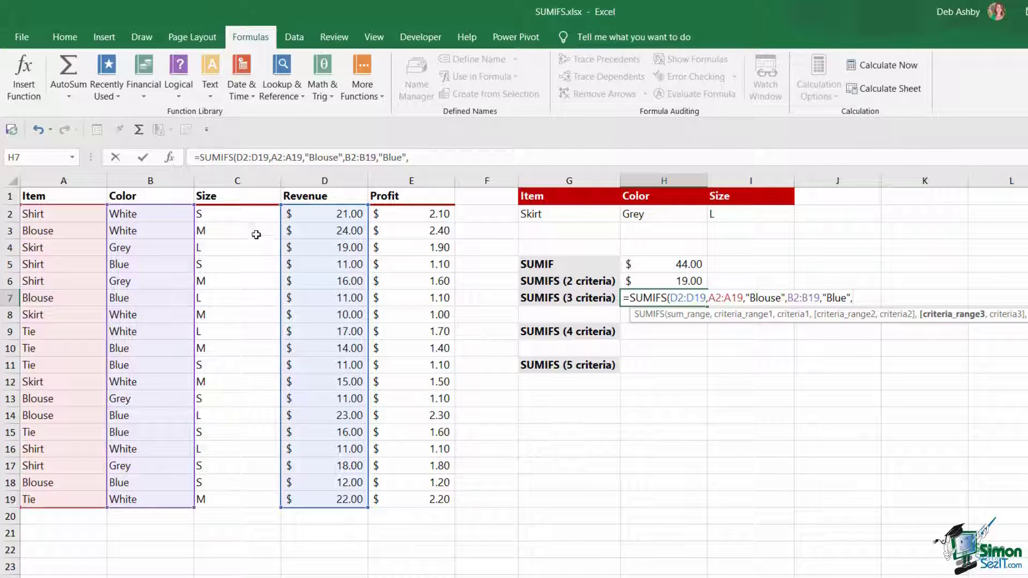
pyautogui.moveTo(247, 213); pyautogui.dragTo(227, 506)
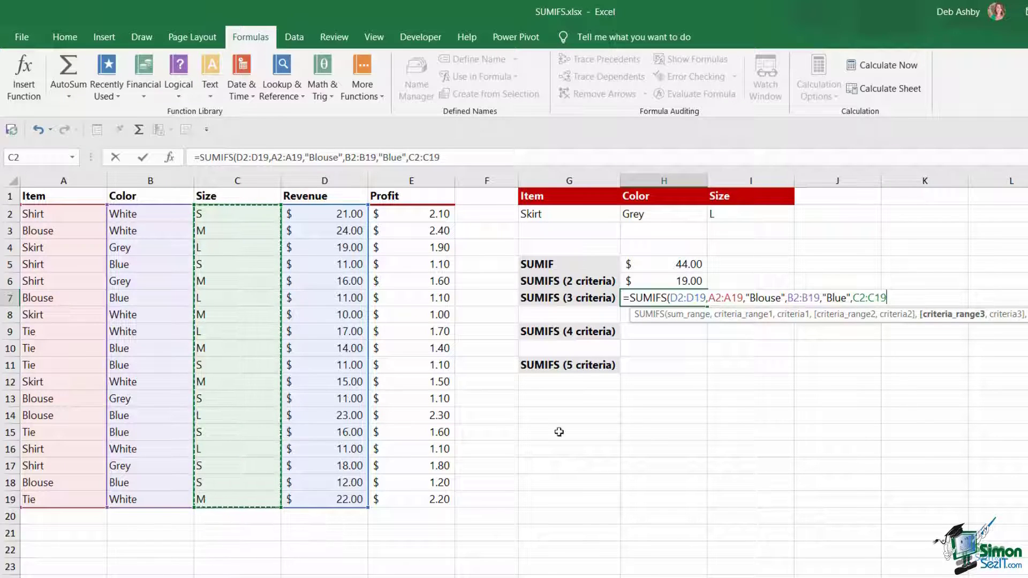
pyautogui.write(',"L")')
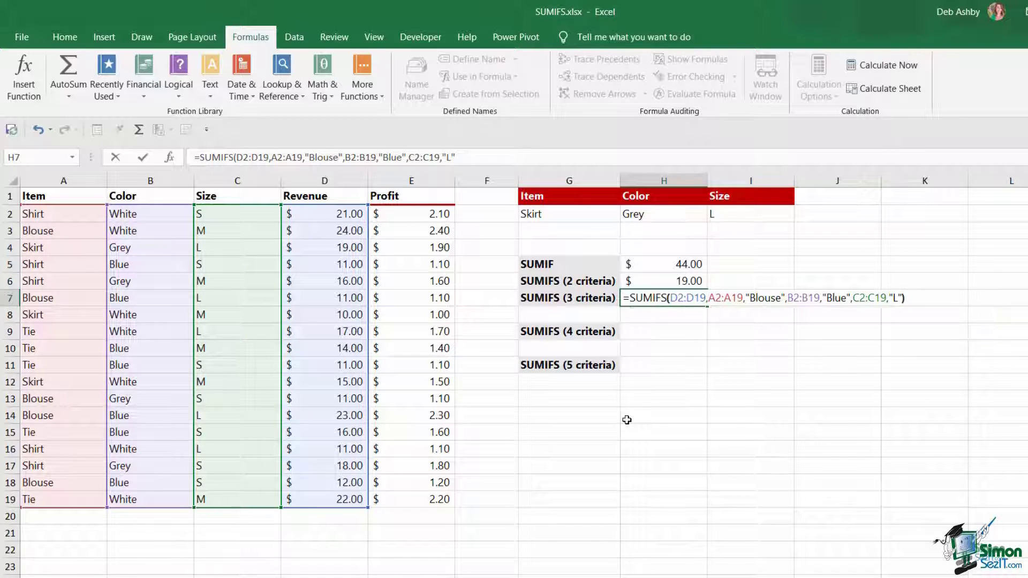
pyautogui.press('Return')
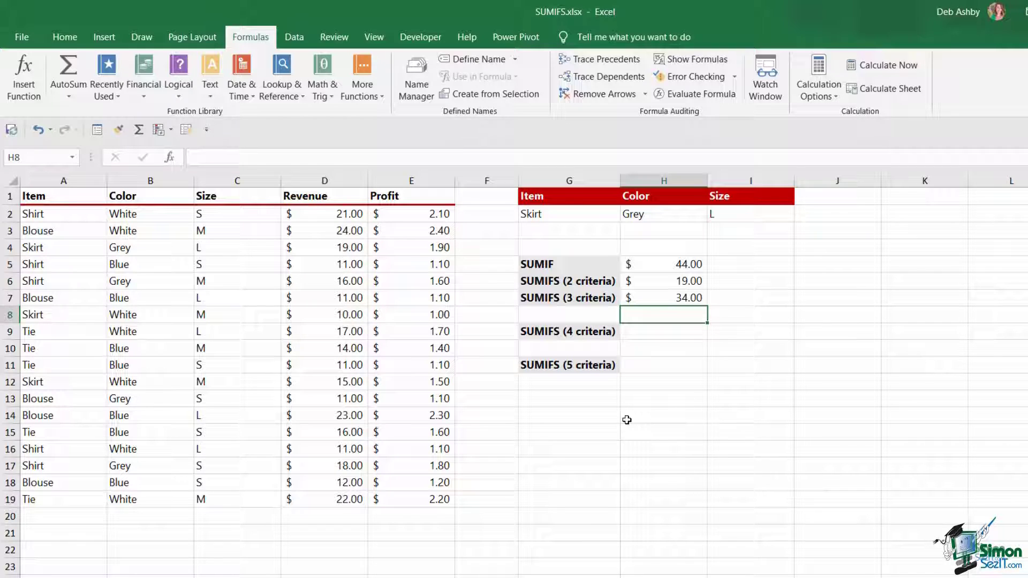
# Step: Enter =SUMIFS(D2:D19,A2:A19,"Blouse",E2:E19,">2.00") in H9 to total revenue for blouses with profit above 2.00
pyautogui.click(658, 334)
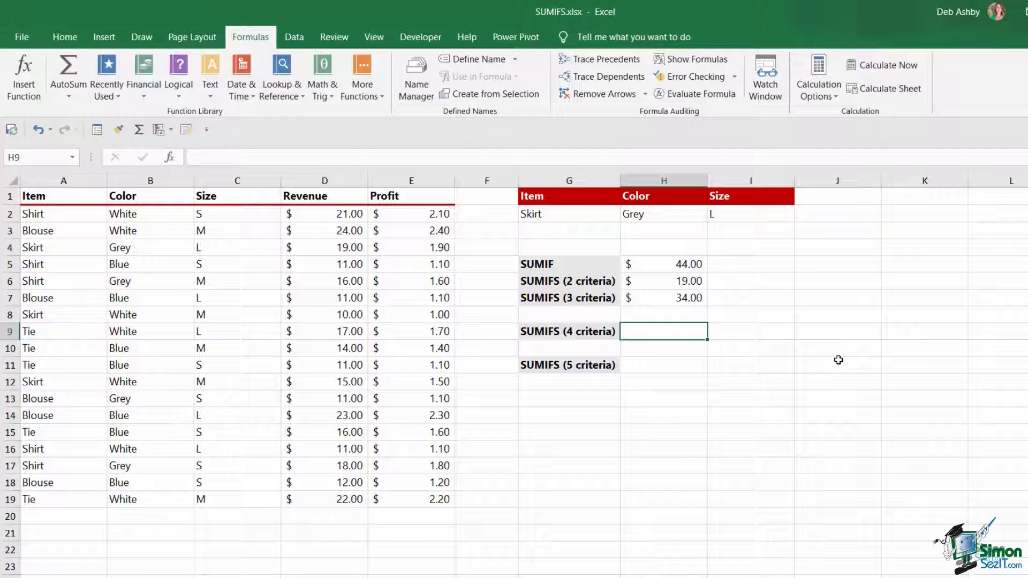
pyautogui.write('=')
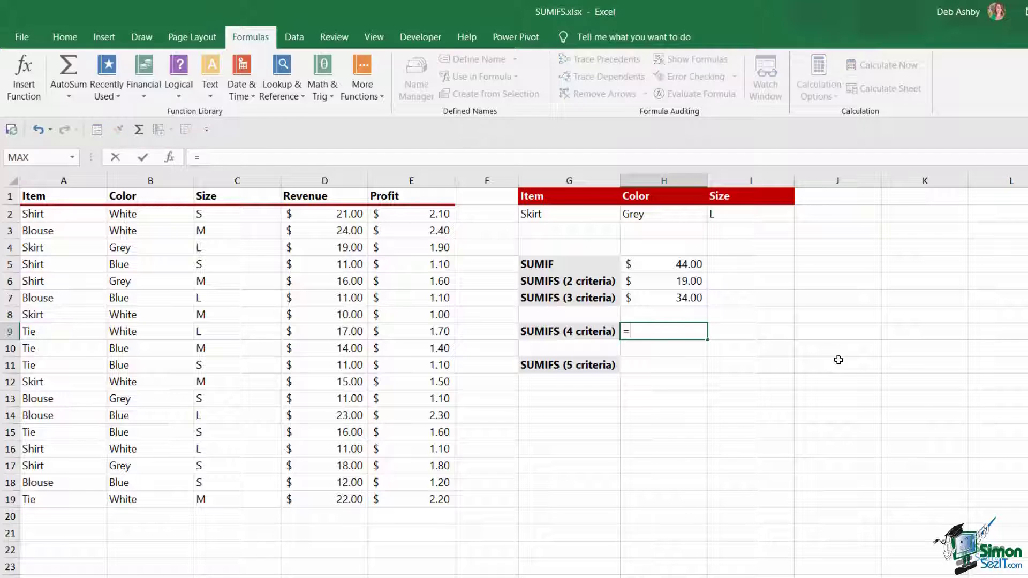
pyautogui.write('SUMIFS(')
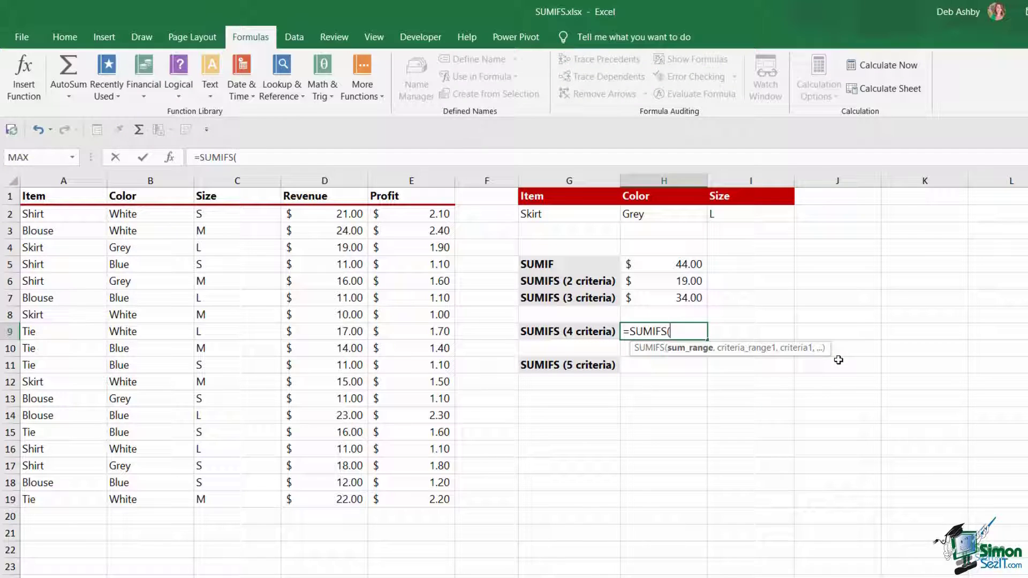
pyautogui.moveTo(316, 213); pyautogui.dragTo(316, 504)
pyautogui.write(',')
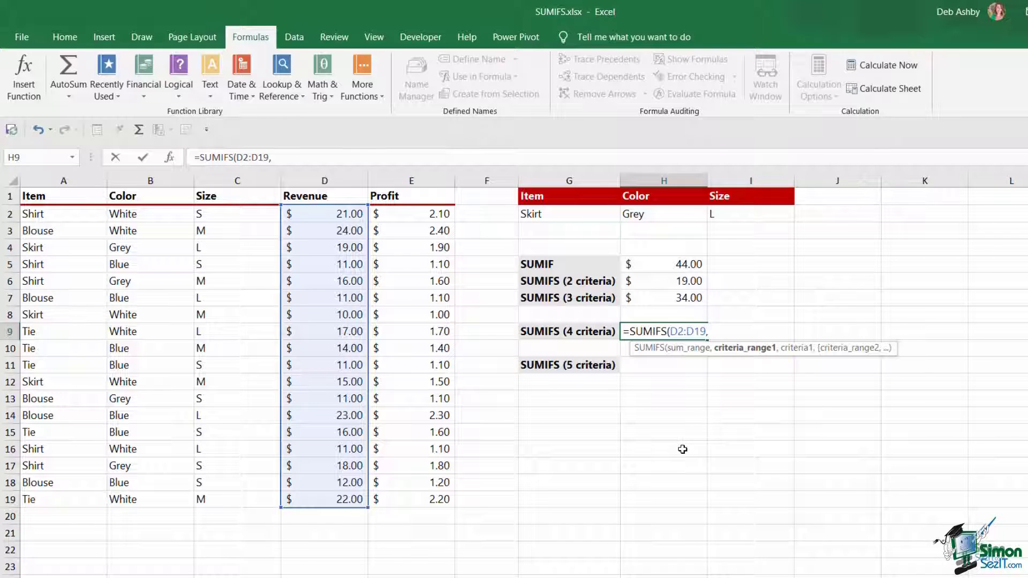
pyautogui.moveTo(68, 214); pyautogui.dragTo(72, 498)
pyautogui.write(',')
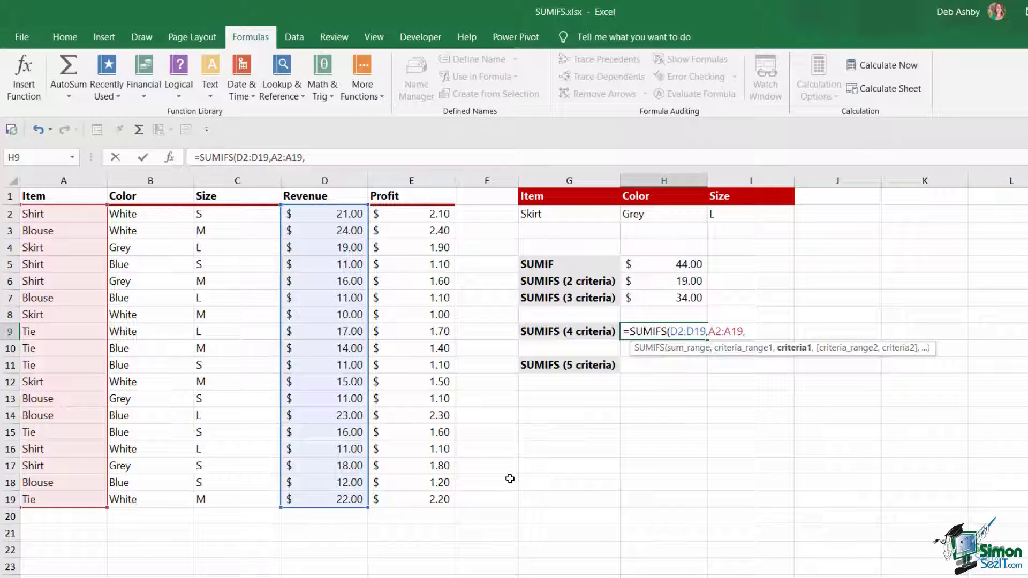
pyautogui.write('"Blouse",')
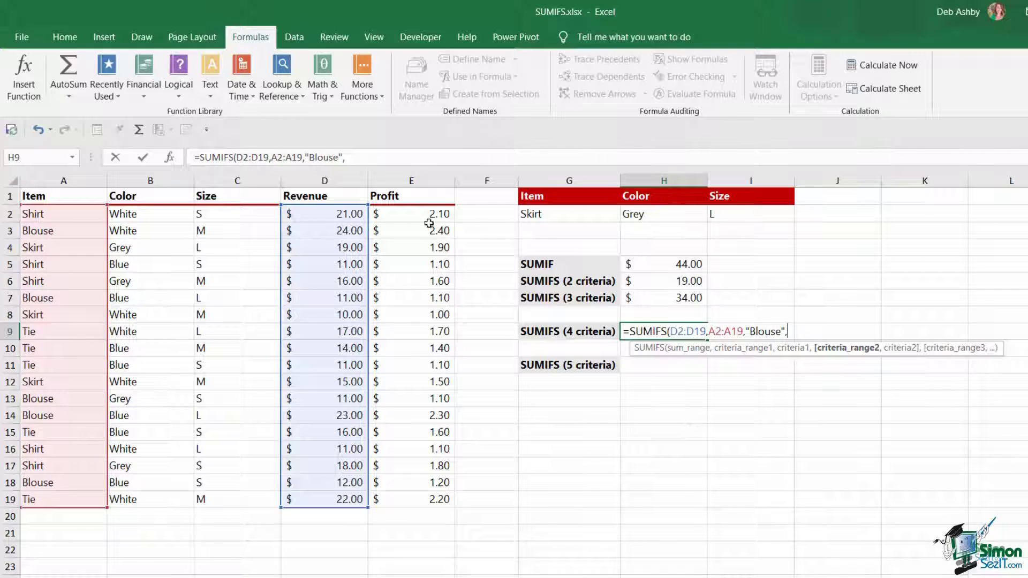
pyautogui.moveTo(426, 214); pyautogui.dragTo(426, 499)
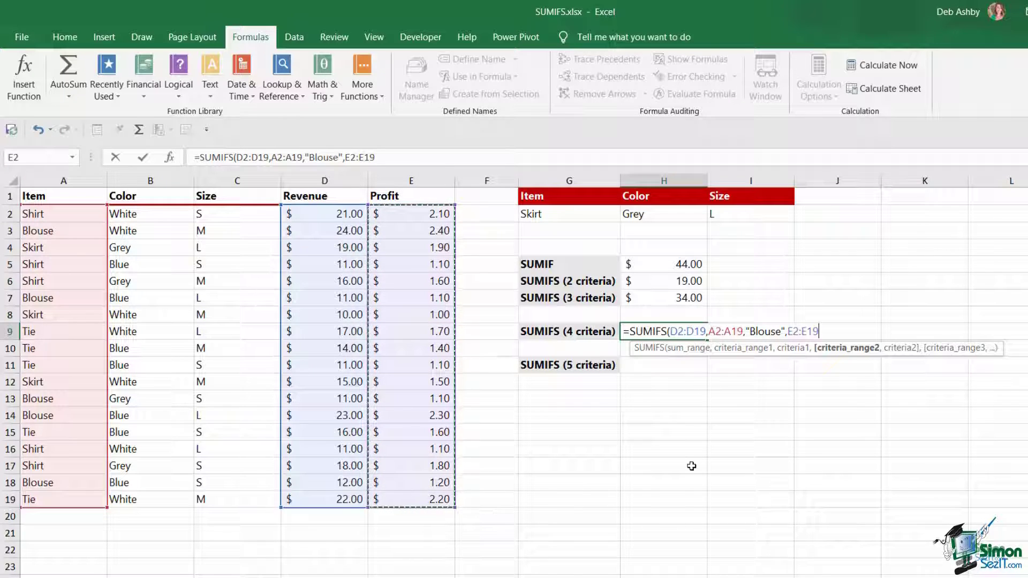
pyautogui.write(',')
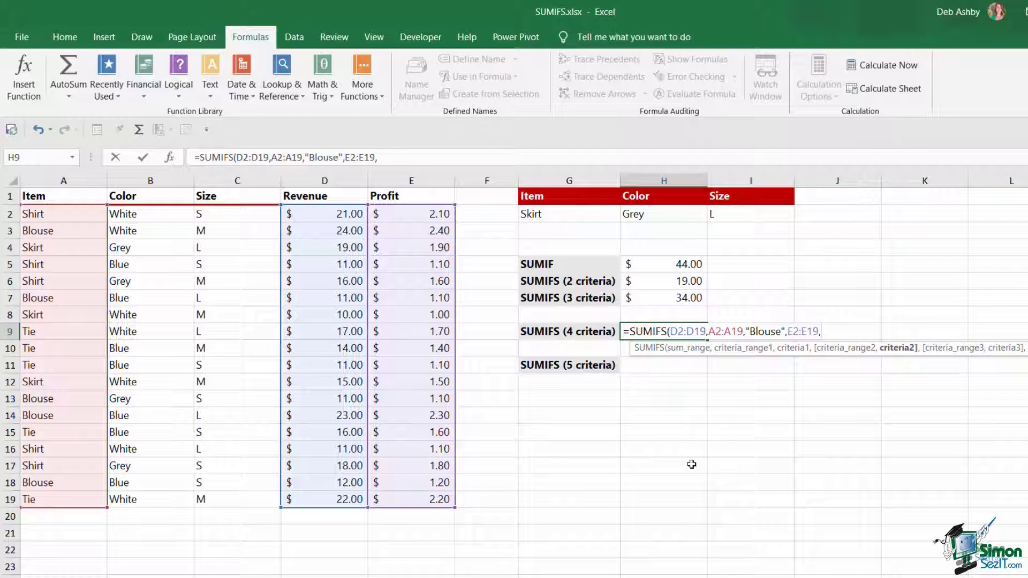
pyautogui.write('">2.00")')
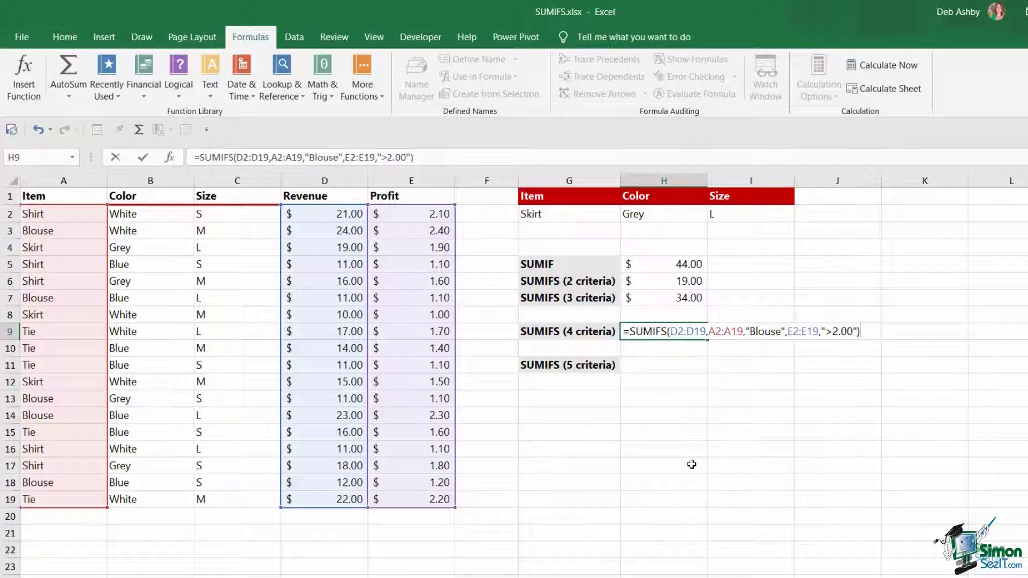
pyautogui.press('Return')
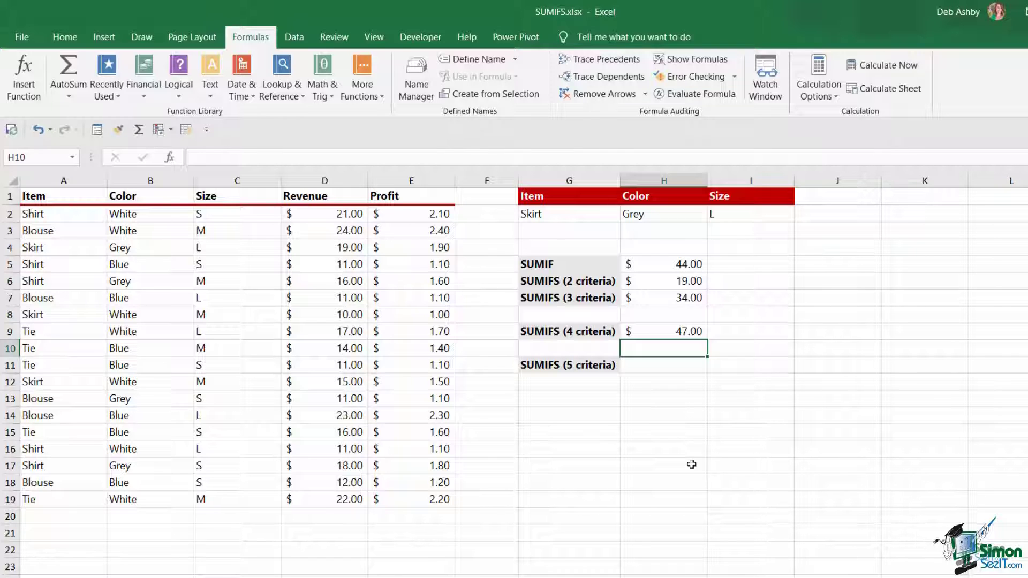
# Step: Set the lookup criteria to item Blouse in G2 and color Blue in H2, keeping size L in I2
pyautogui.click(651, 367)
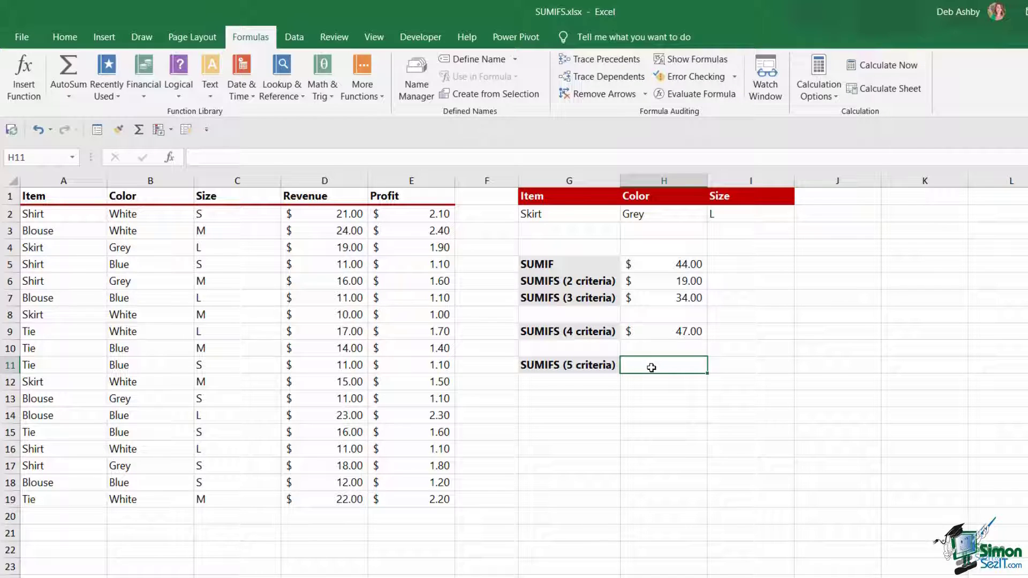
pyautogui.click(610, 215)
pyautogui.click(627, 214)
pyautogui.click(562, 260)
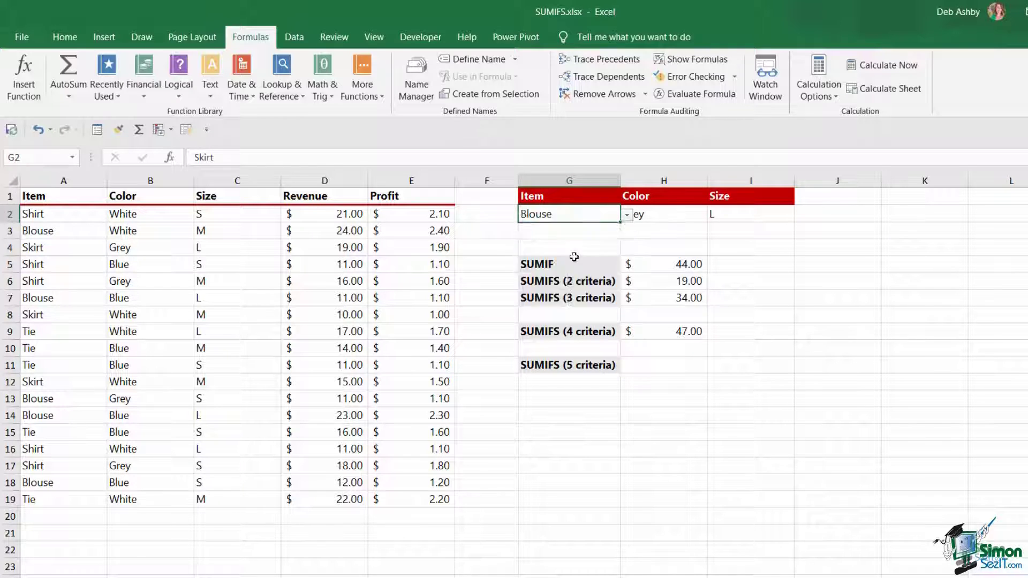
pyautogui.click(683, 211)
pyautogui.click(714, 215)
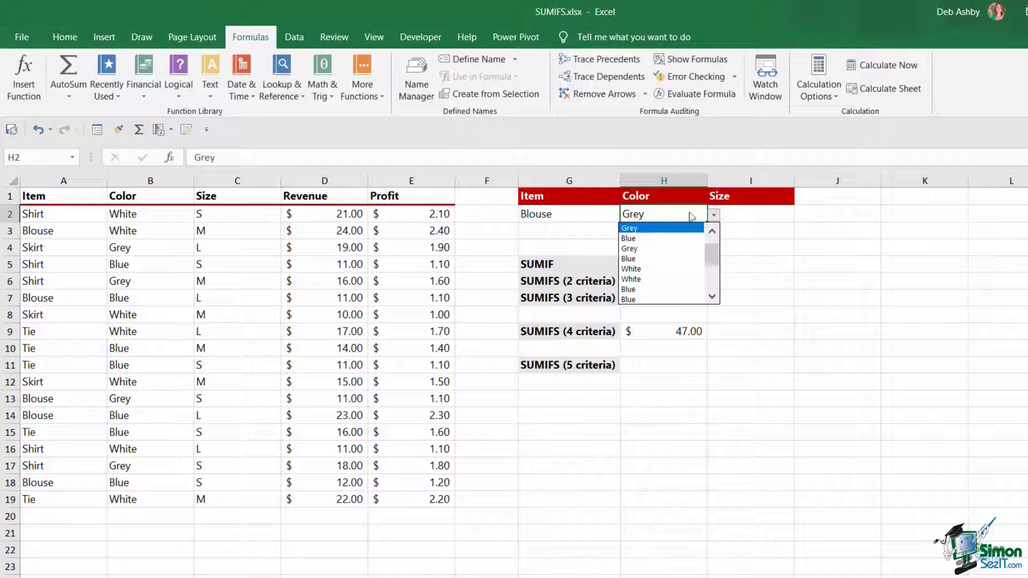
pyautogui.click(657, 238)
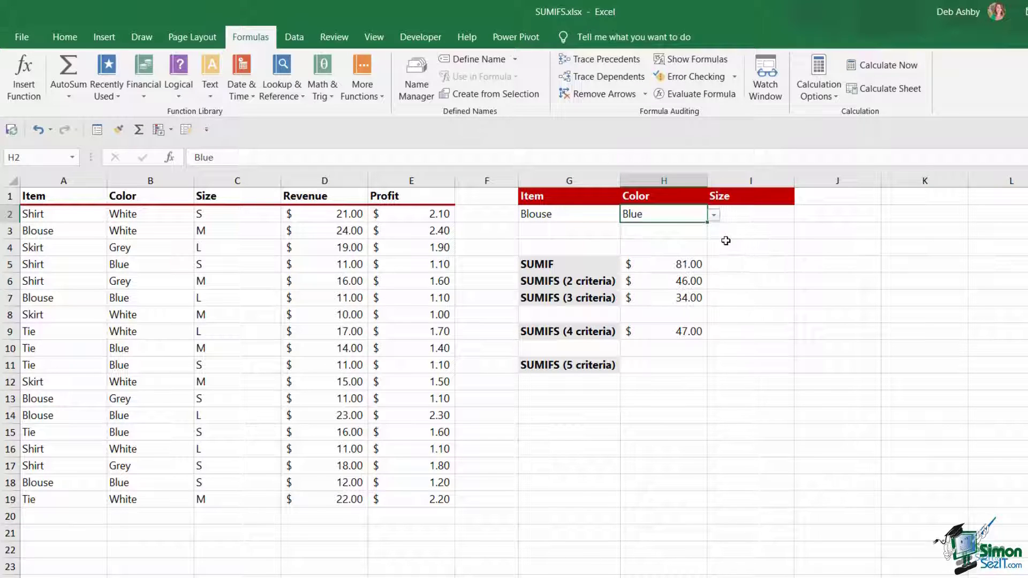
pyautogui.click(755, 214)
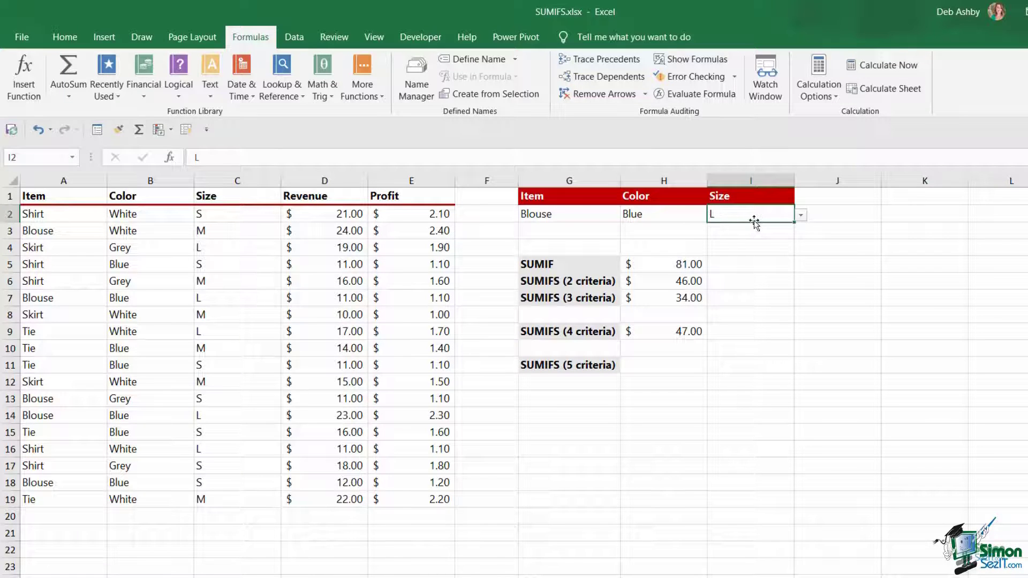
# Step: Enter =SUMIFS(D2:D19,A2:A19,G2,B2:B19,H2,C2:C19,I2,E2:E19,">1.40") in H11 to total revenue for the chosen item, color and size with profit above 1.40
pyautogui.click(785, 349)
pyautogui.press('Down')
pyautogui.press('Left')
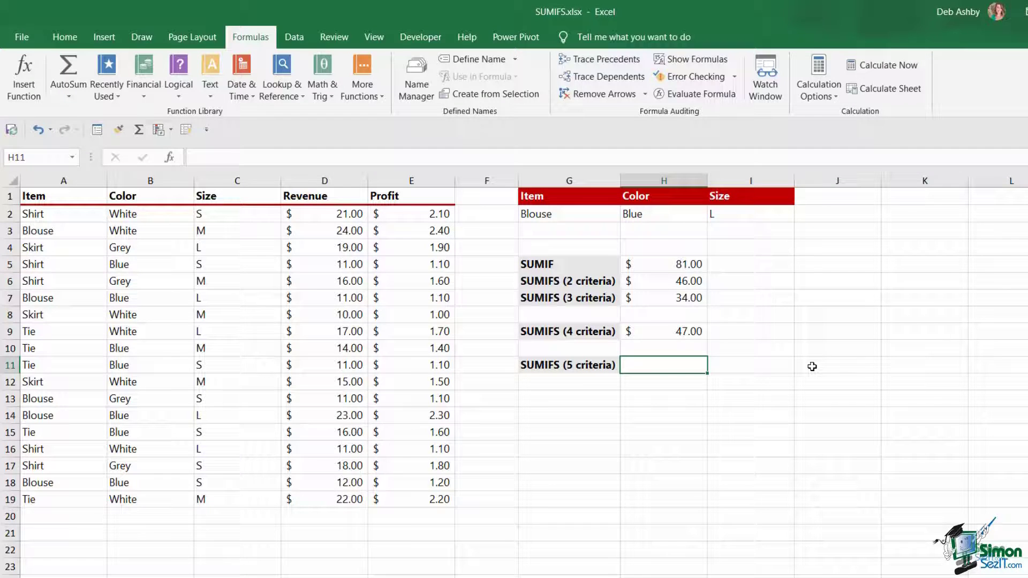
pyautogui.write('=SUMIFS')
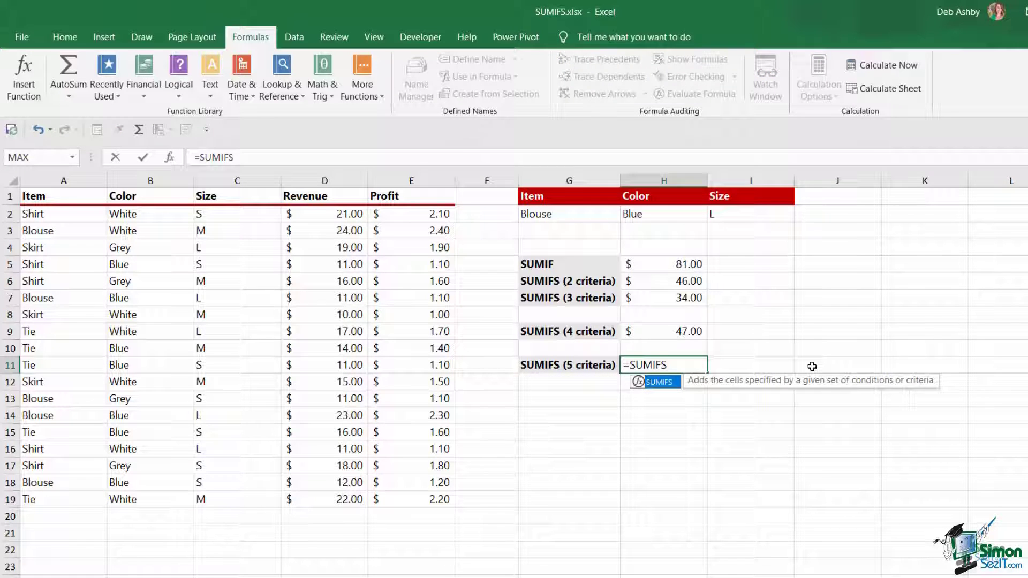
pyautogui.write('(')
pyautogui.moveTo(334, 213); pyautogui.dragTo(339, 486)
pyautogui.write(',')
pyautogui.moveTo(68, 211); pyautogui.dragTo(73, 501)
pyautogui.write(',')
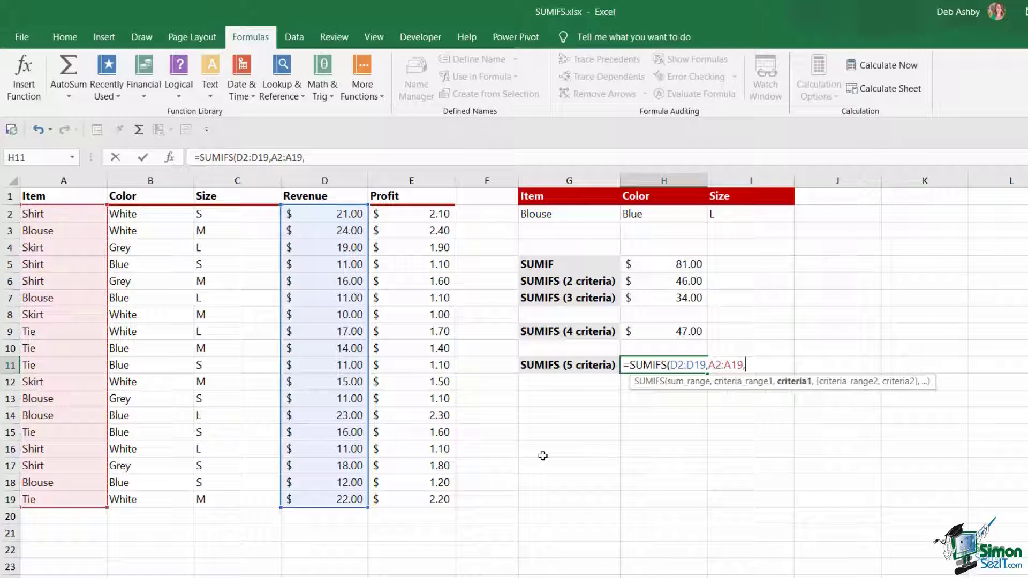
pyautogui.click(570, 212)
pyautogui.write(',')
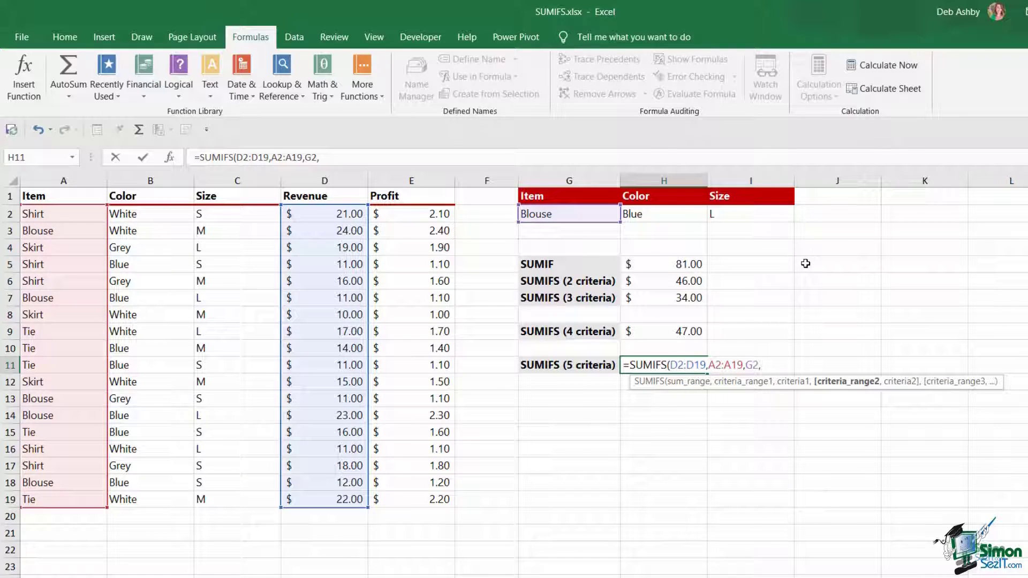
pyautogui.moveTo(152, 212); pyautogui.dragTo(138, 498)
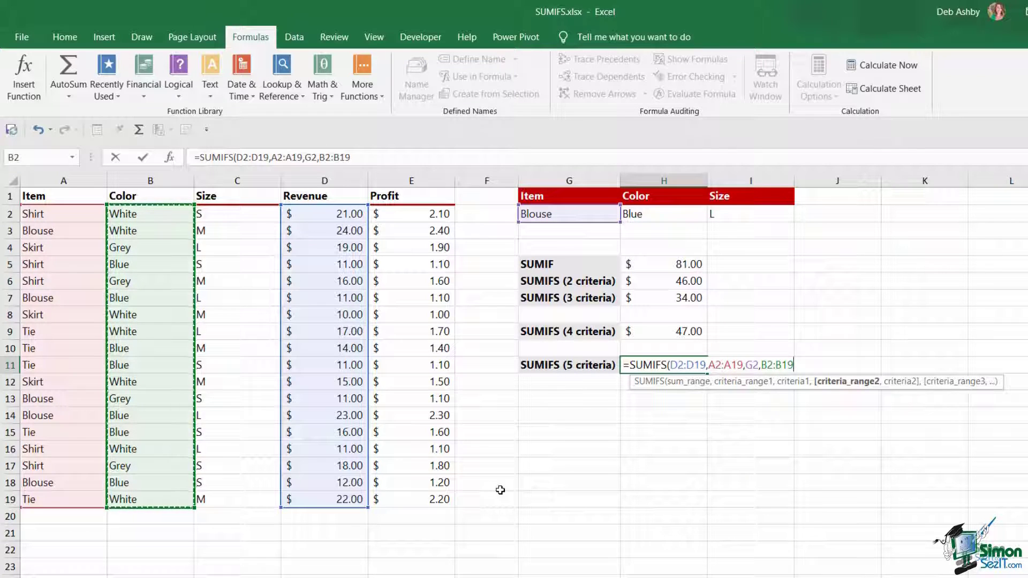
pyautogui.write(',')
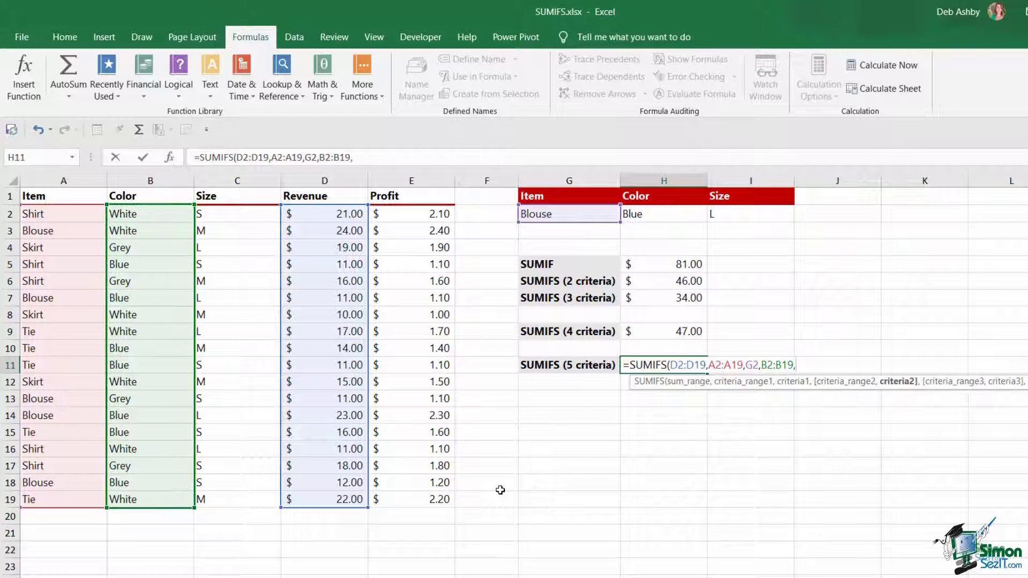
pyautogui.click(667, 216)
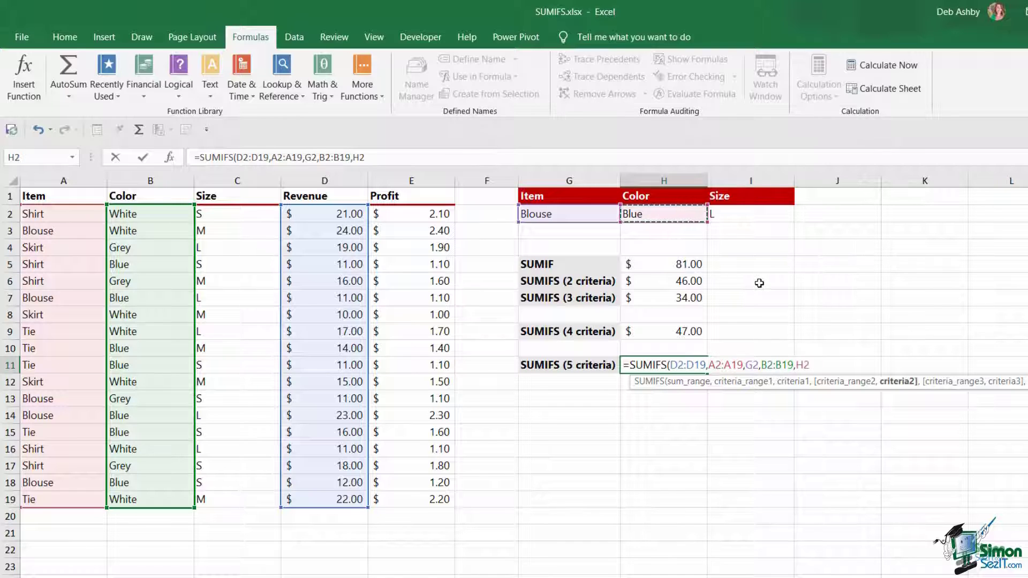
pyautogui.write(',')
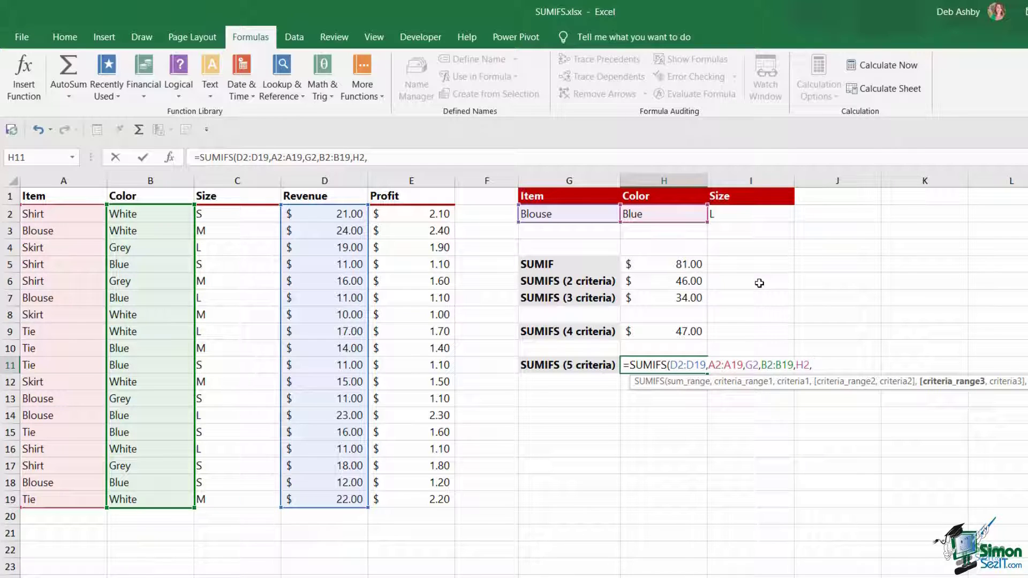
pyautogui.moveTo(224, 212); pyautogui.dragTo(230, 503)
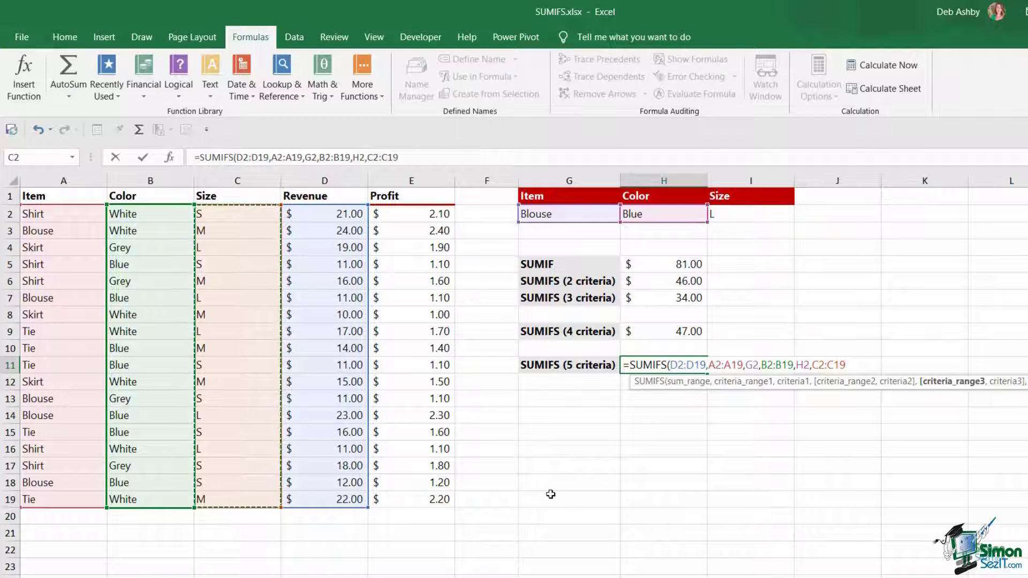
pyautogui.write(',')
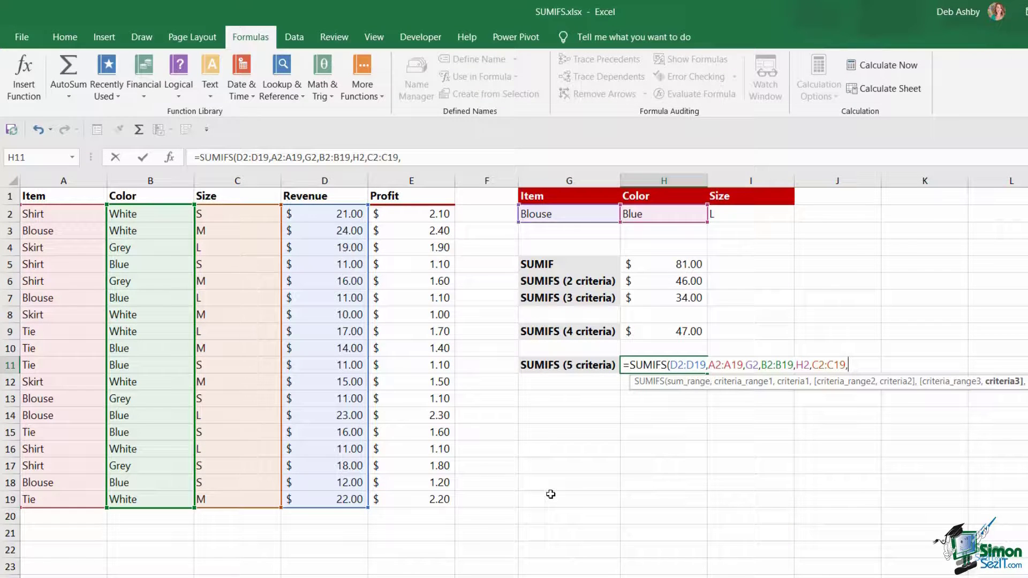
pyautogui.click(745, 217)
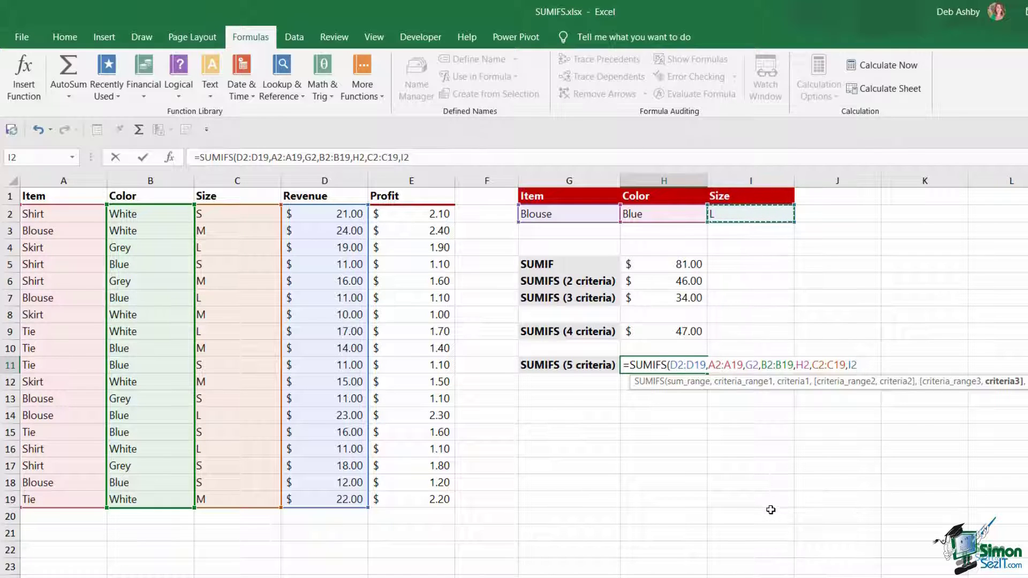
pyautogui.write(',')
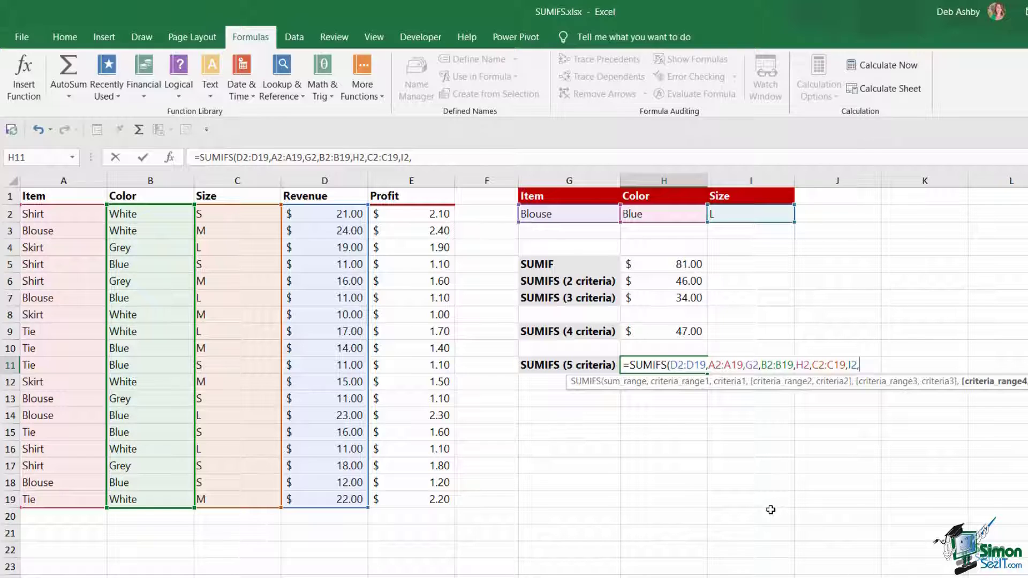
pyautogui.moveTo(424, 214); pyautogui.dragTo(445, 492)
pyautogui.write(',">1.40')
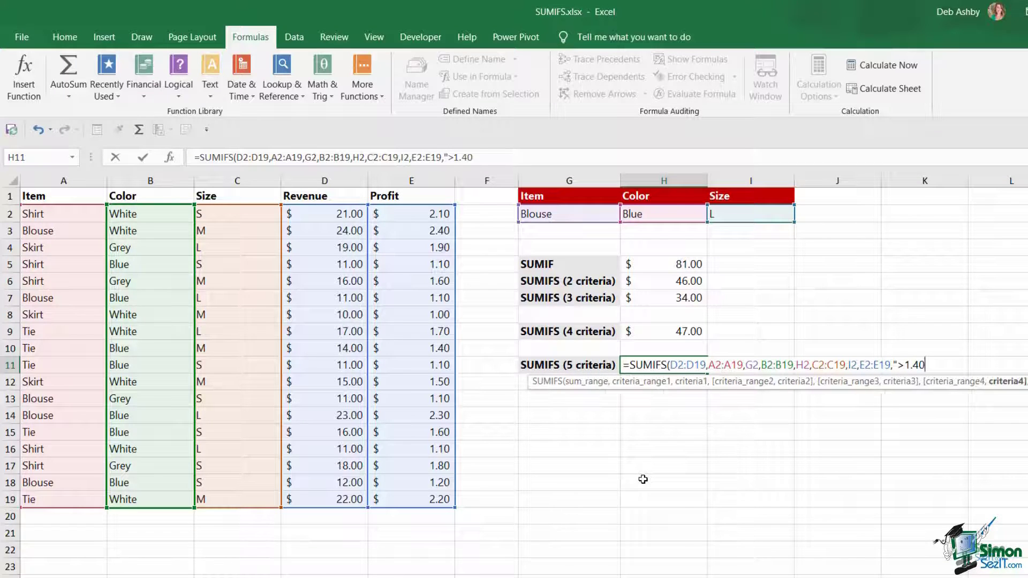
pyautogui.write('")')
pyautogui.press('Return')
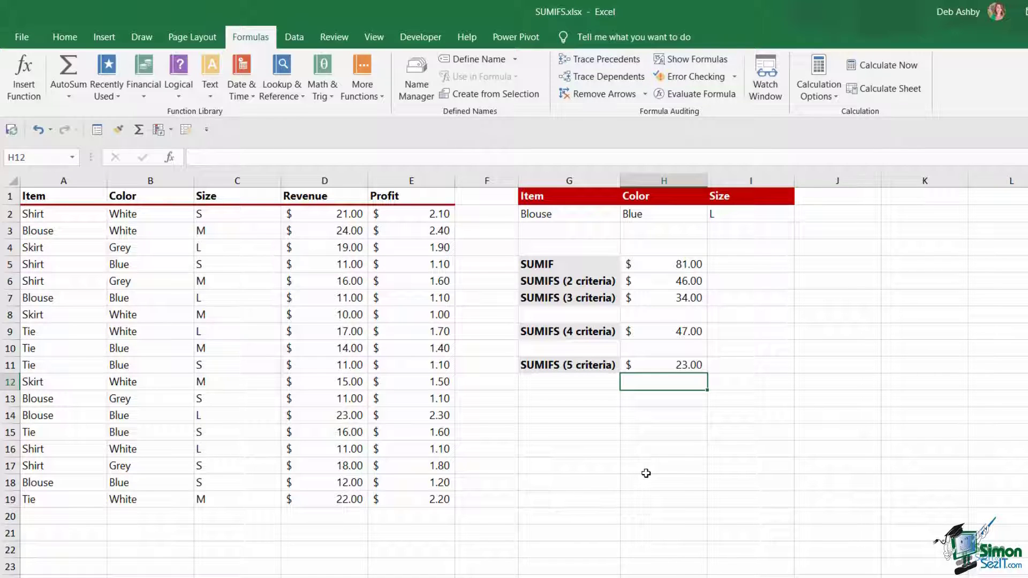
# Step: Check the SUMIFS result in H11 against the large blue blouse rows 7 and 14, selected together from Item through Profit
pyautogui.click(670, 367)
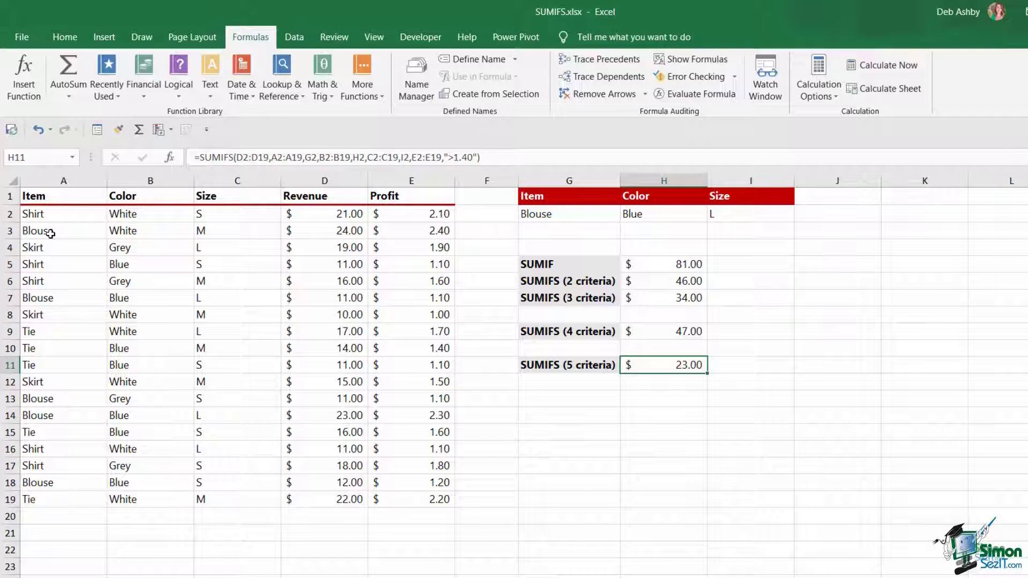
pyautogui.moveTo(53, 298); pyautogui.dragTo(415, 295)
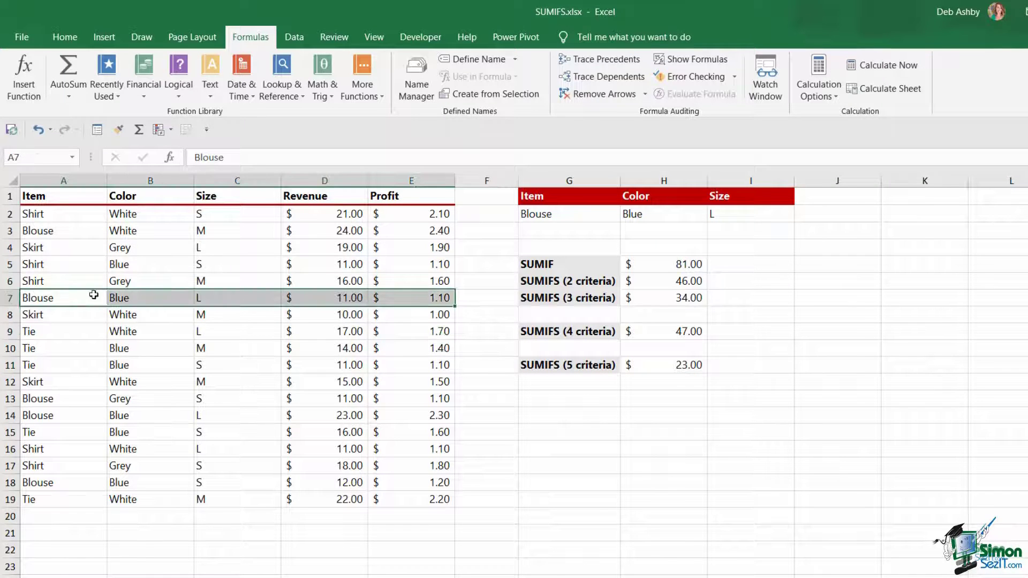
pyautogui.keyDown('ctrl'); pyautogui.moveTo(51, 416); pyautogui.dragTo(423, 417); pyautogui.keyUp('ctrl')
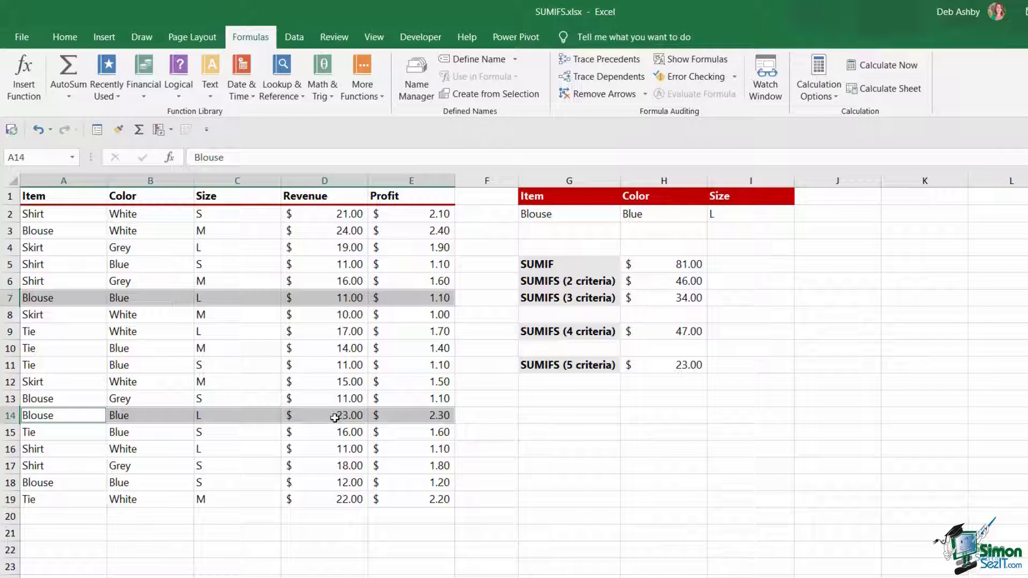
pyautogui.click(658, 365)
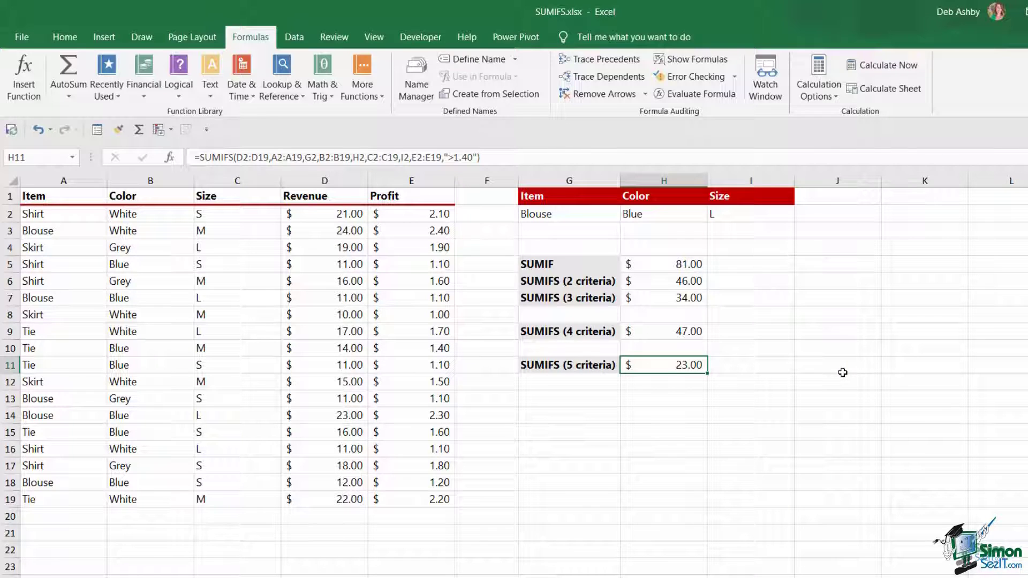